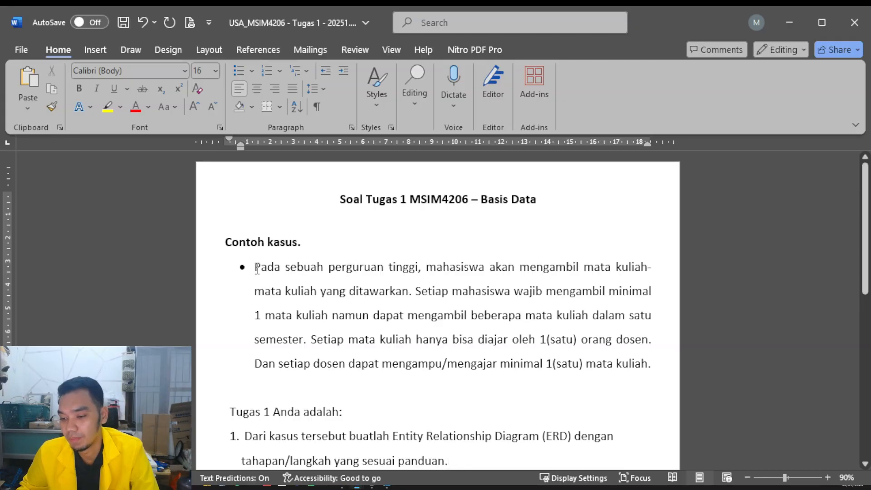
- Read the Contoh kasus paragraph about students, courses and lecturers, and the Tugas 1 instructions below it
drag(256, 270, 388, 268)
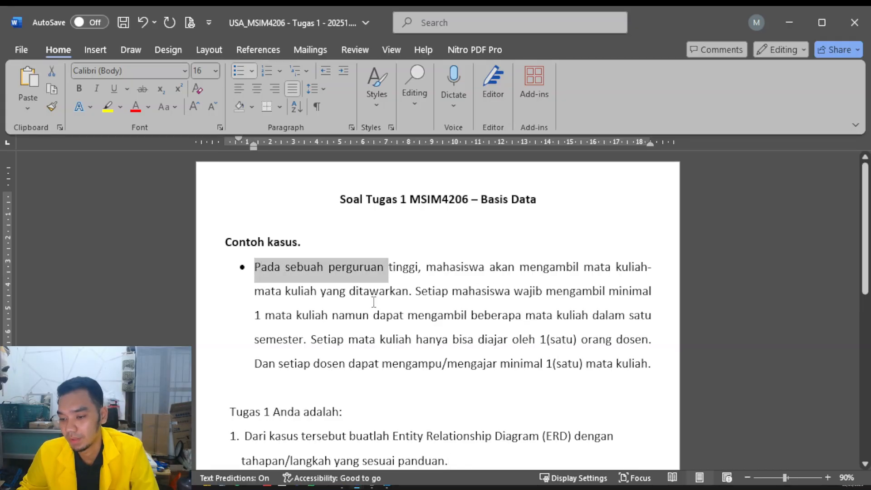
drag(331, 295, 409, 294)
click(440, 291)
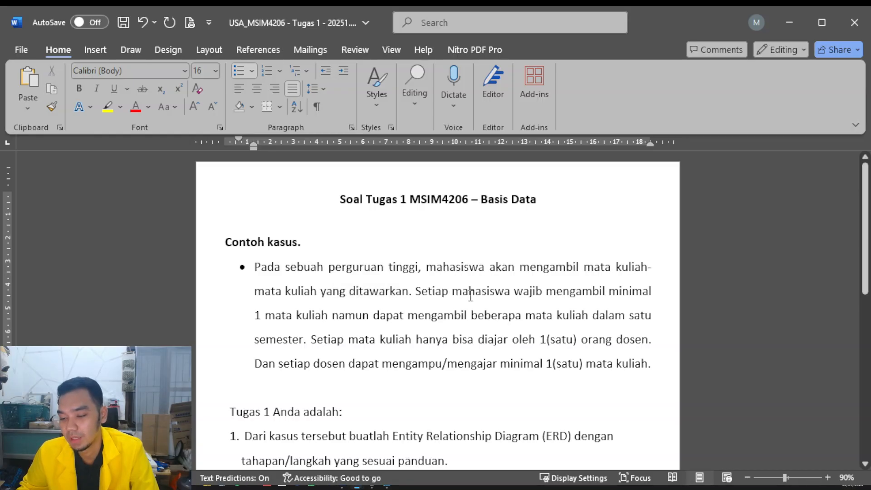
drag(317, 323, 407, 317)
click(485, 323)
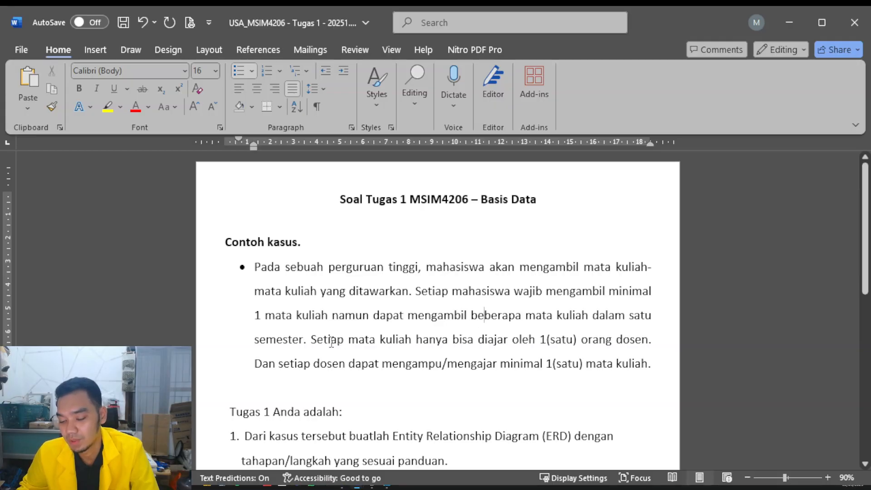
drag(312, 339, 364, 343)
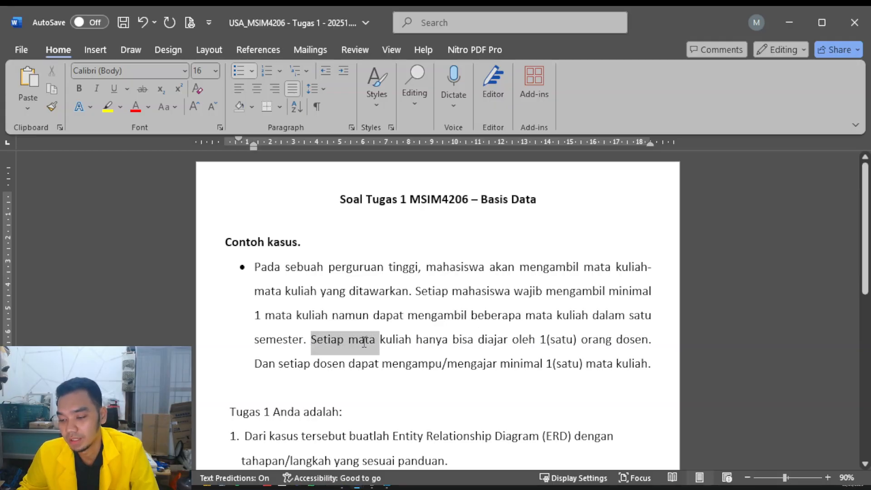
drag(538, 343, 517, 348)
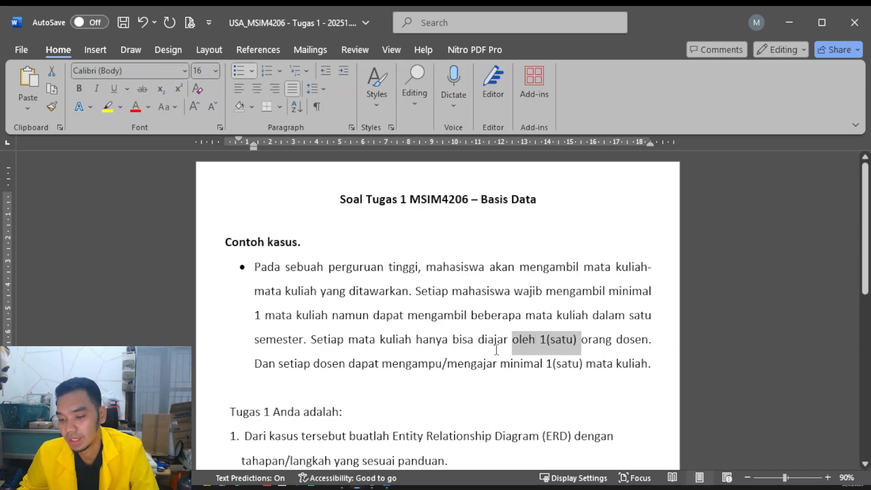
drag(339, 369, 408, 372)
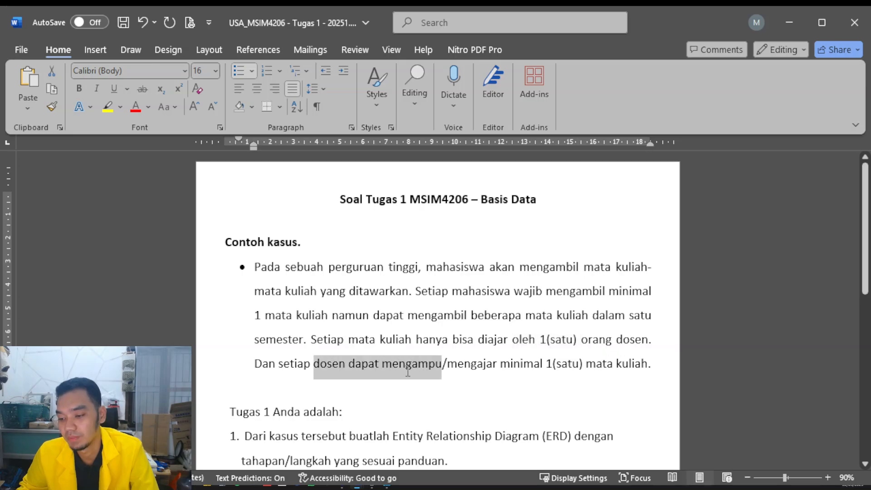
click(632, 381)
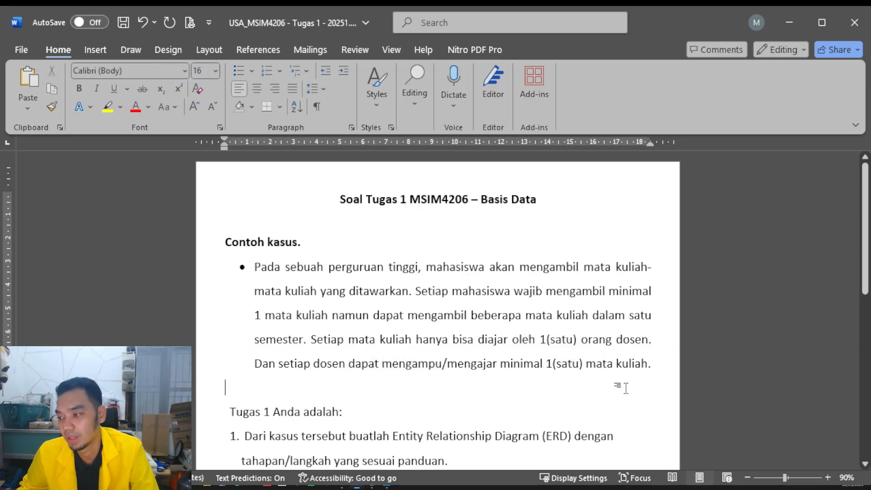
scroll(449, 358, down, 3)
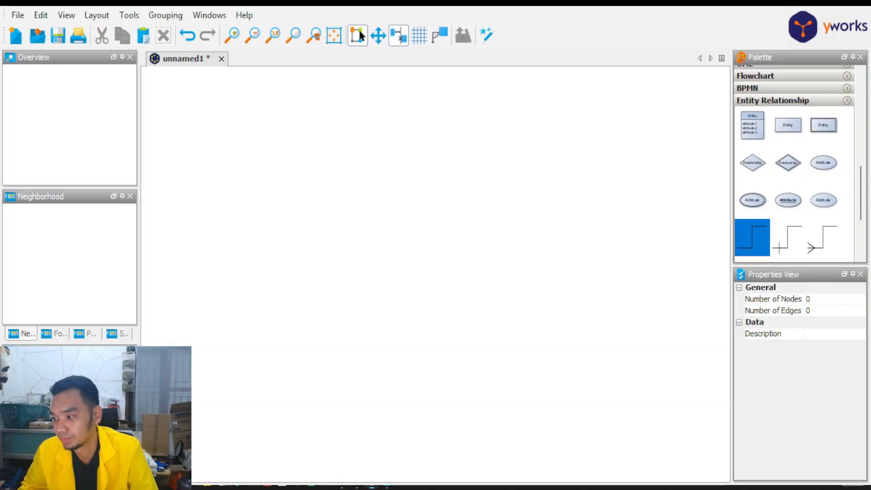
- Switch to Word and pick out the entity words mahasiswa, mata kuliah and dosen in the case paragraph
key(alt+Tab)
drag(426, 181, 484, 184)
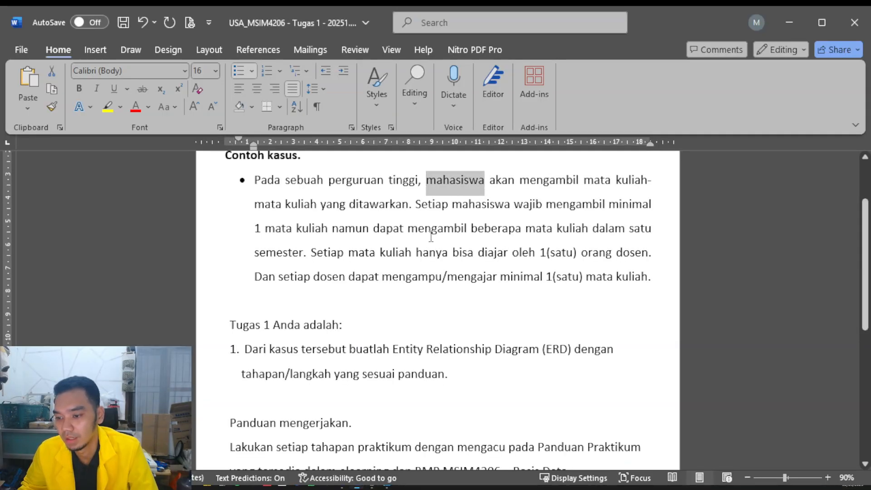
drag(267, 229, 315, 229)
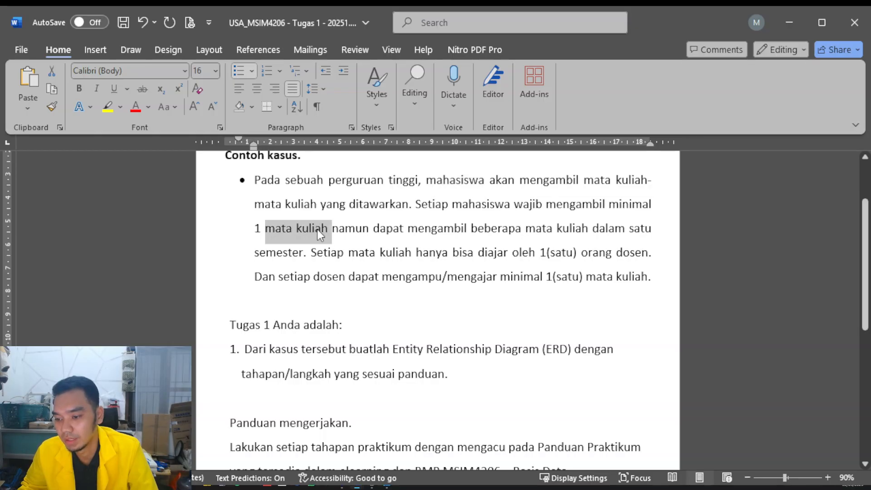
drag(313, 278, 356, 280)
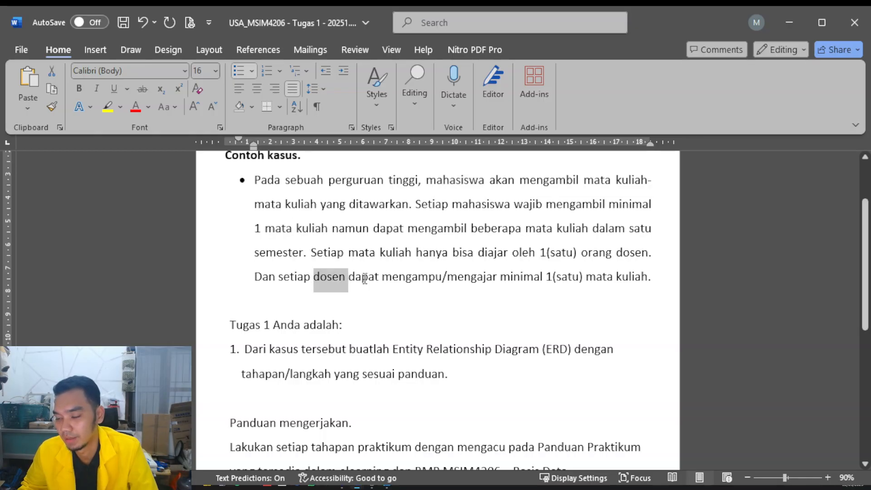
- Switch to yEd and place a plain Entity Relationship entity on the canvas, labelled Mahasiswa
click(342, 487)
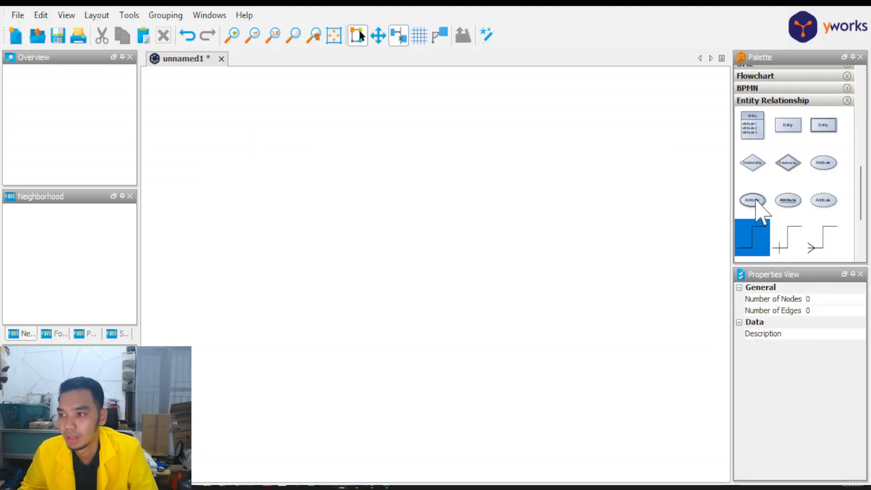
scroll(763, 180, up, 1)
drag(791, 152, 246, 245)
click(330, 211)
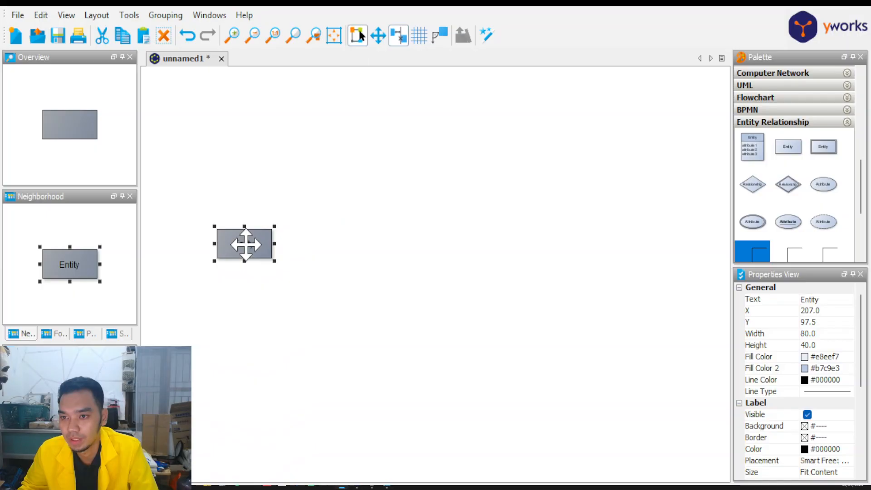
double_click(258, 250)
text(Mahasiswa)
key(Return)
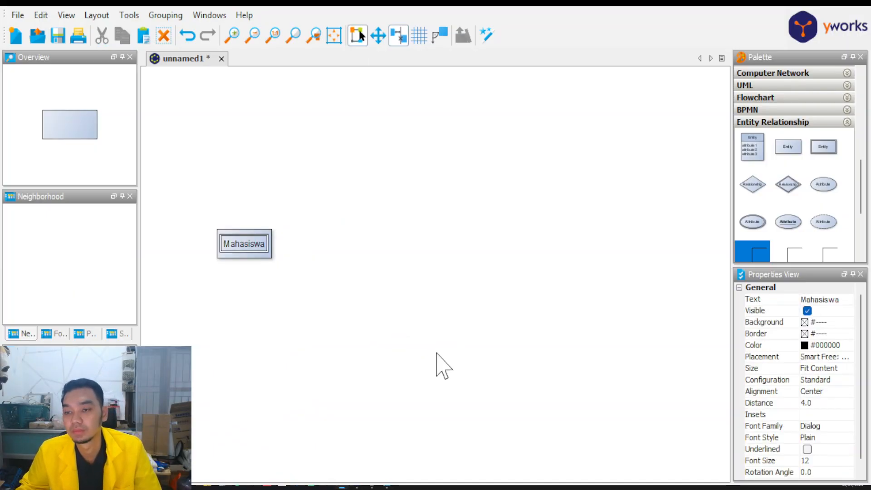
- Enlarge the Mahasiswa entity to about 110 wide and 51 high
click(255, 244)
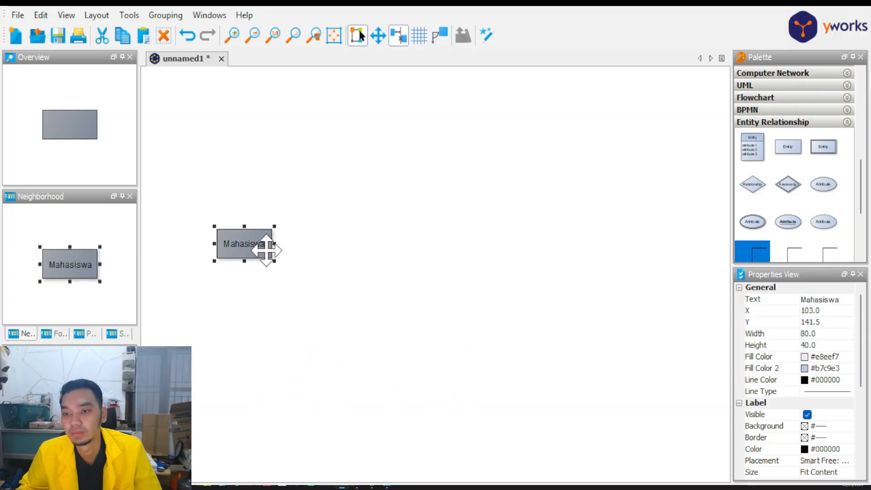
drag(273, 259, 429, 247)
click(313, 255)
- Duplicate the Mahasiswa entity, align the copy on the same row to its right, and label it Mata Kuliah
click(271, 250)
key(ctrl+c)
key(ctrl+v)
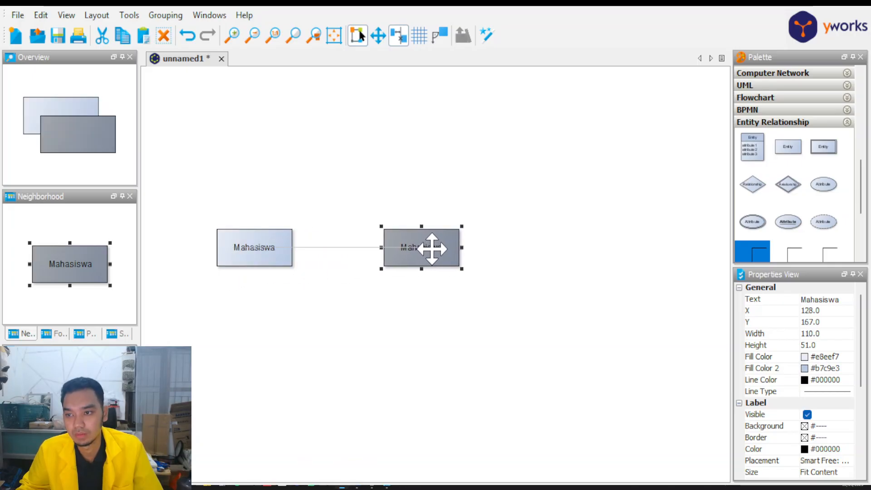
double_click(429, 248)
text(Mata Kuliah)
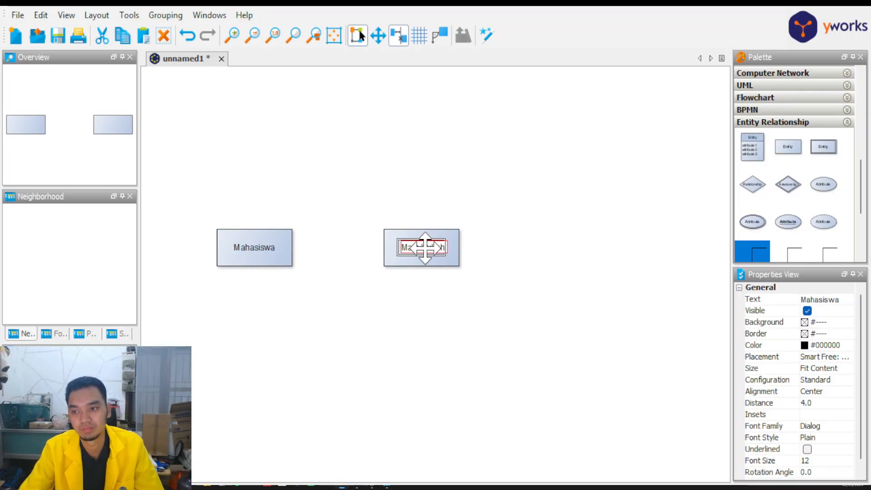
click(497, 249)
- Duplicate the Mata Kuliah entity to its right as Dosen, and shift Mata Kuliah slightly toward the middle between its neighbours
click(446, 240)
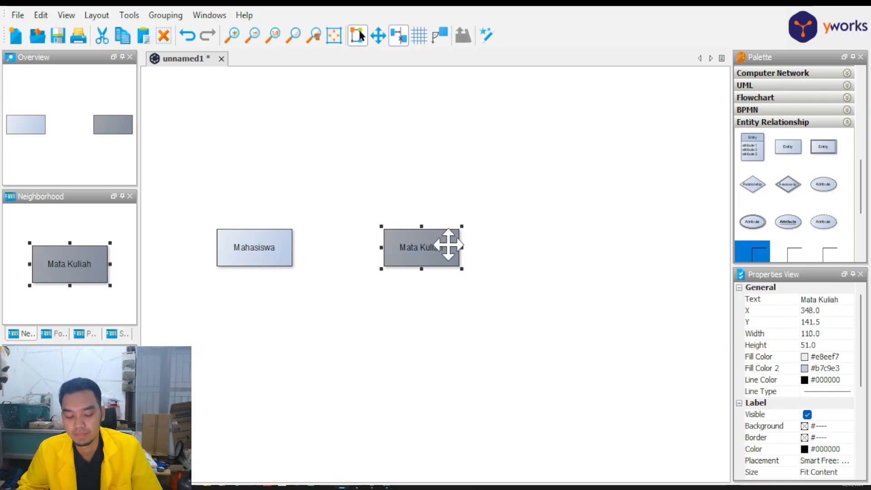
drag(447, 250, 576, 254)
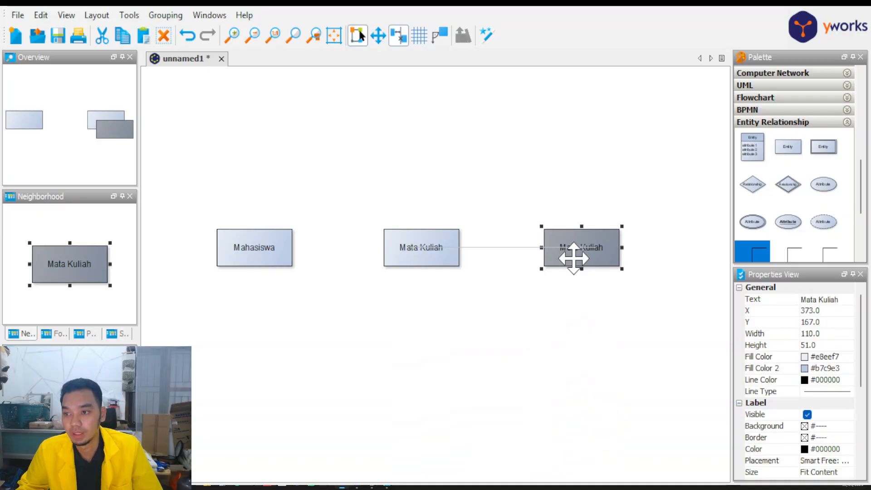
double_click(581, 254)
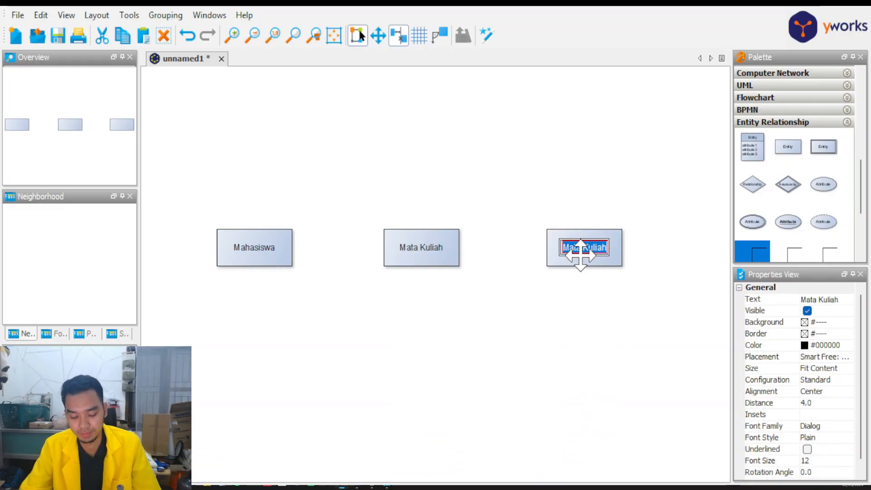
text(do)
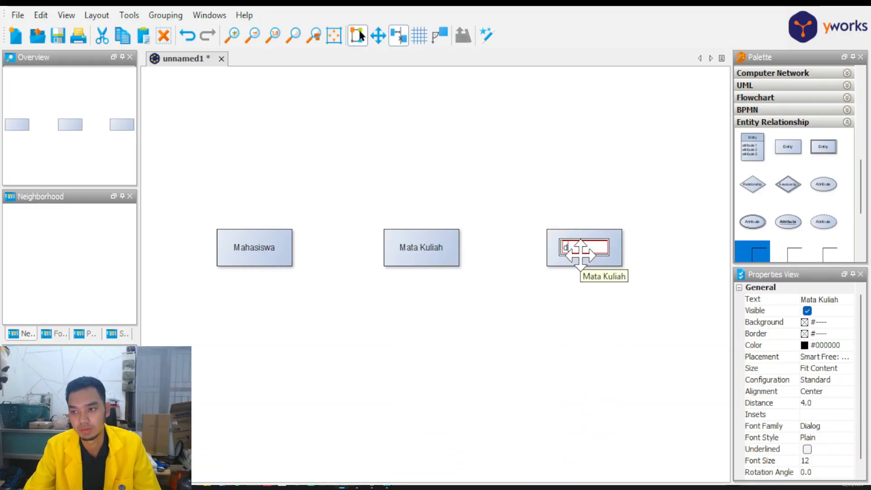
text(sen)
key(Return)
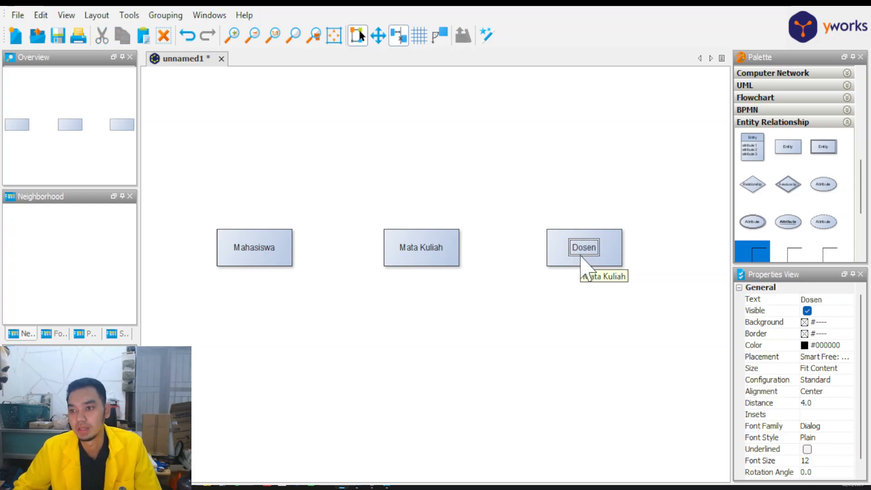
click(556, 338)
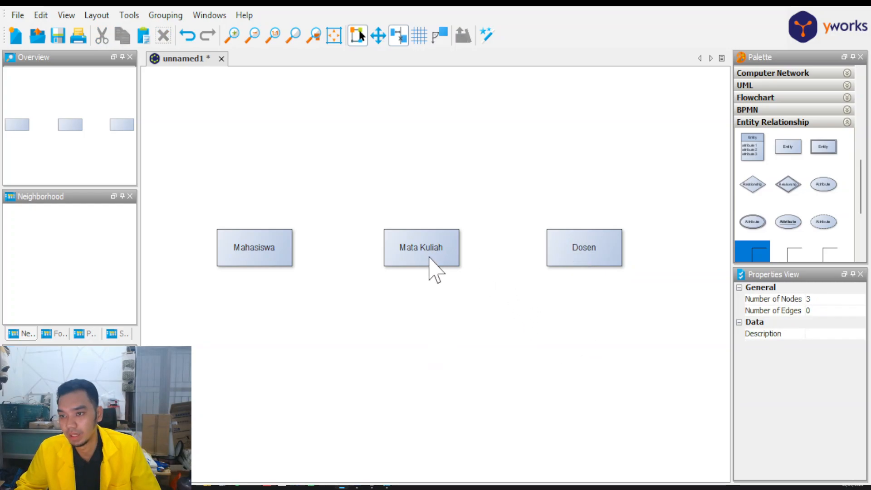
drag(437, 242, 429, 243)
click(362, 334)
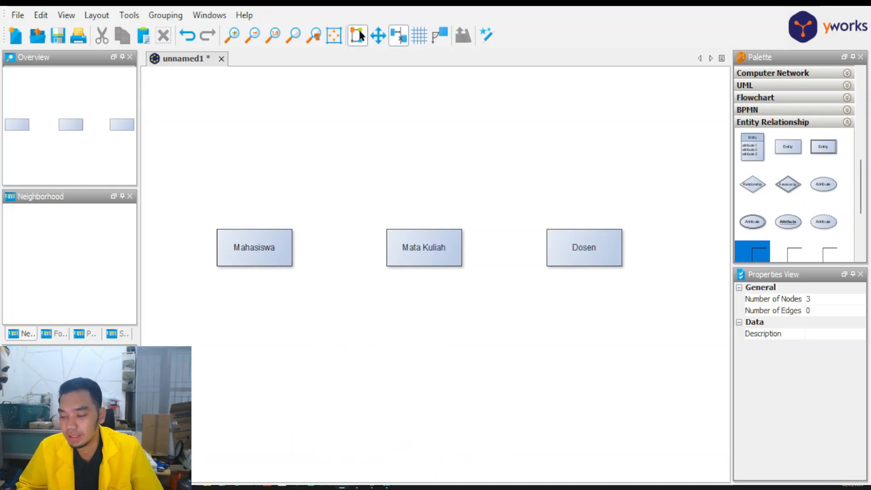
- Switch to Word and reread the case paragraph for the attributes the entities need
key(alt+Tab)
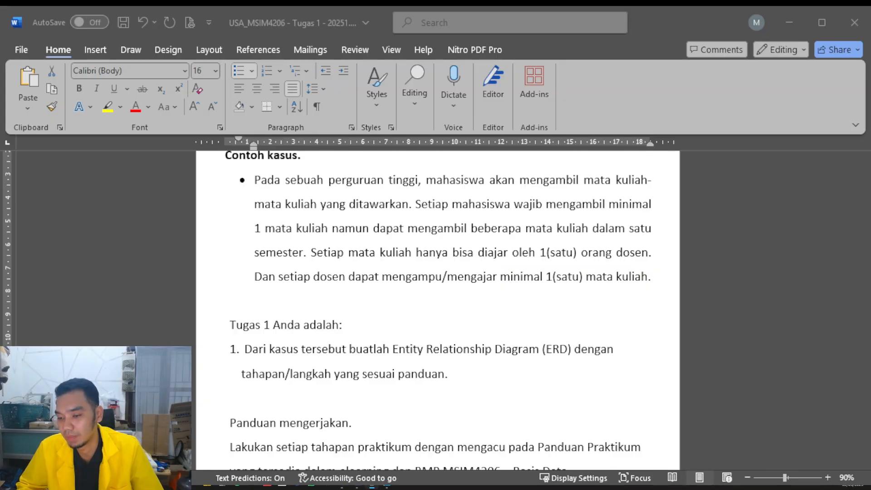
key(alt+Tab)
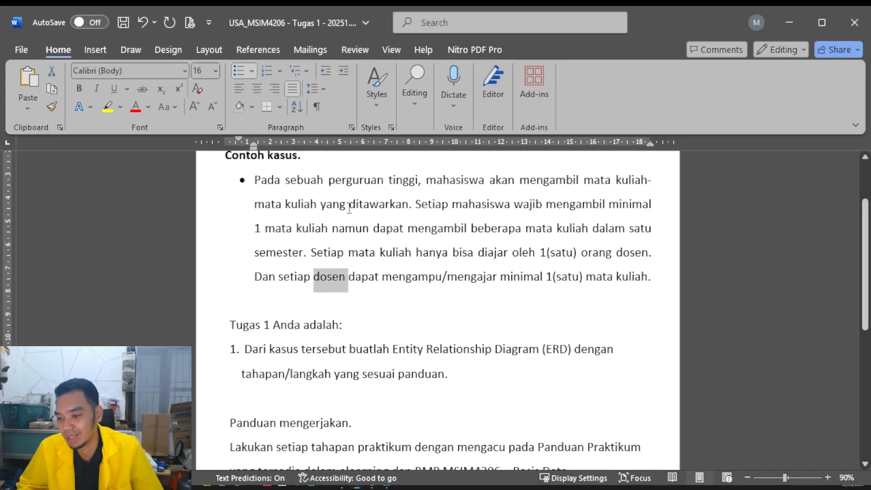
click(448, 218)
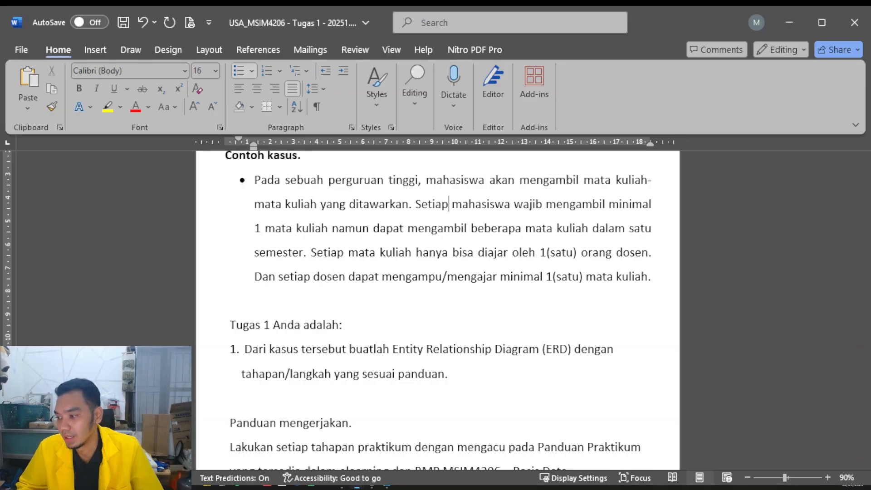
- Switch back to yEd and place a double-outlined attribute ellipse above the Mahasiswa entity, labelled NIM
key(alt+Tab)
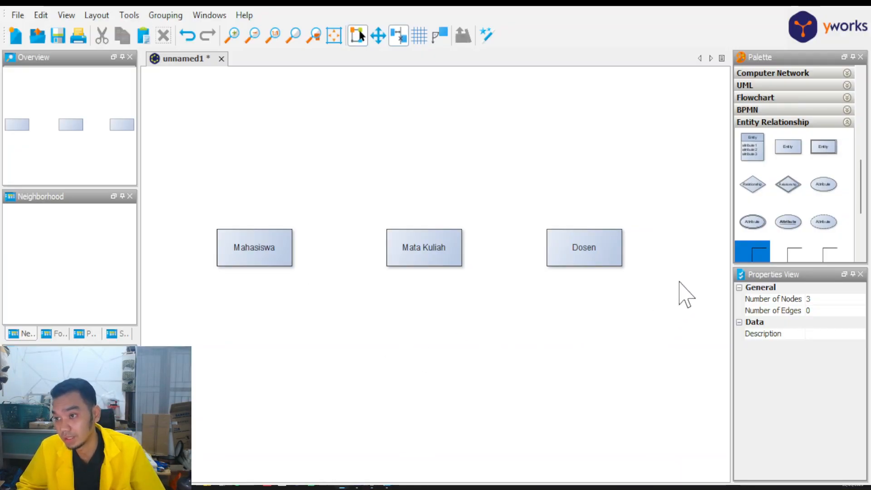
drag(755, 223, 249, 172)
double_click(249, 171)
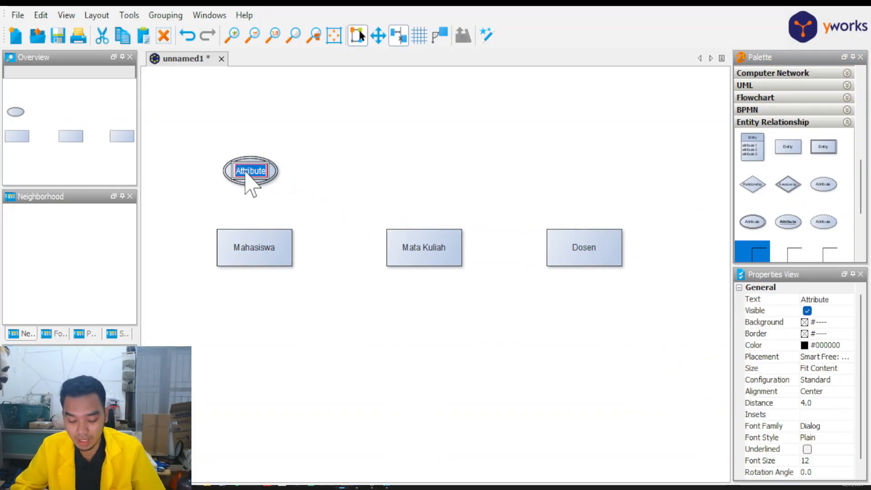
text(NIM)
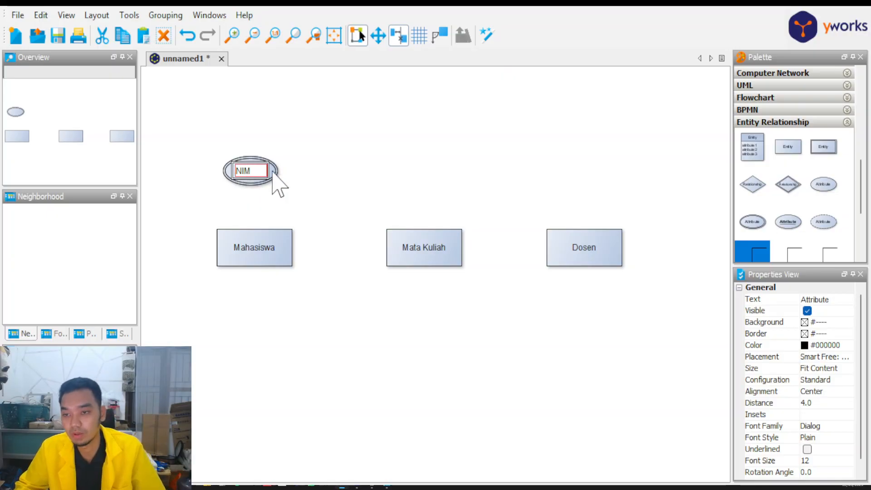
key(Return)
click(267, 174)
click(278, 345)
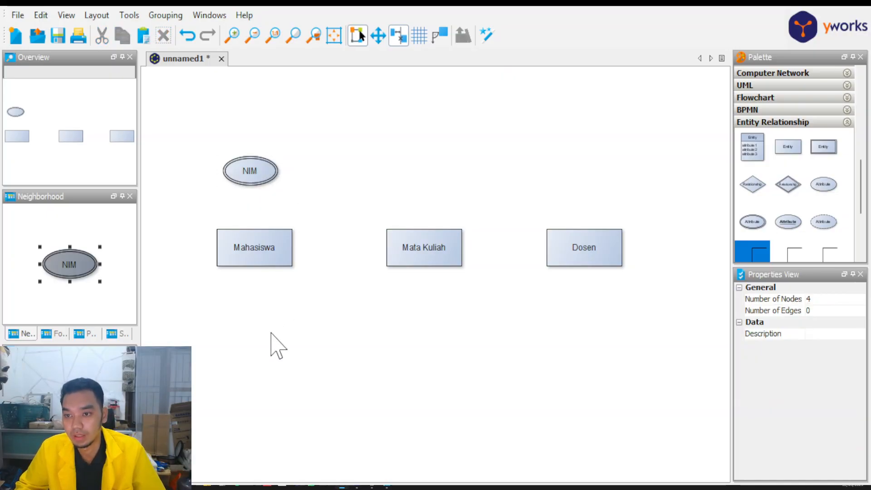
- Duplicate the NIM attribute below the Mahasiswa entity and label the copy Nama Mahasiswa
drag(254, 174, 256, 336)
double_click(256, 336)
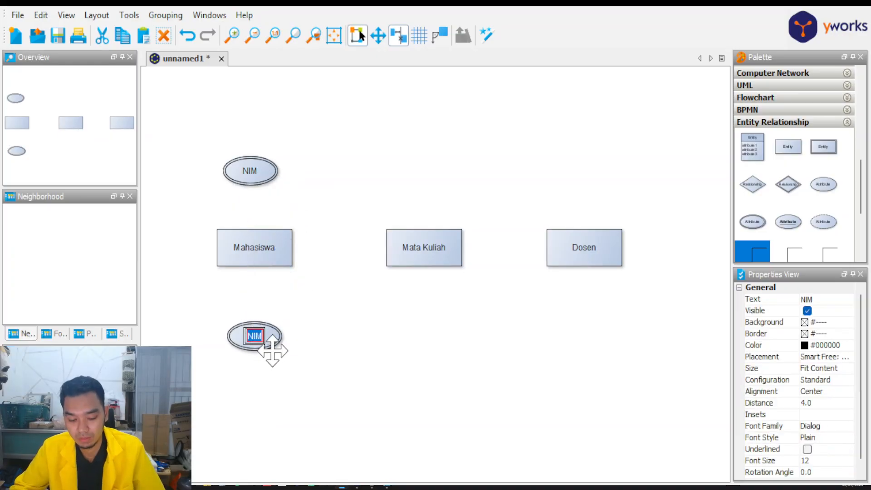
text(Nama Mahasiswa)
key(Return)
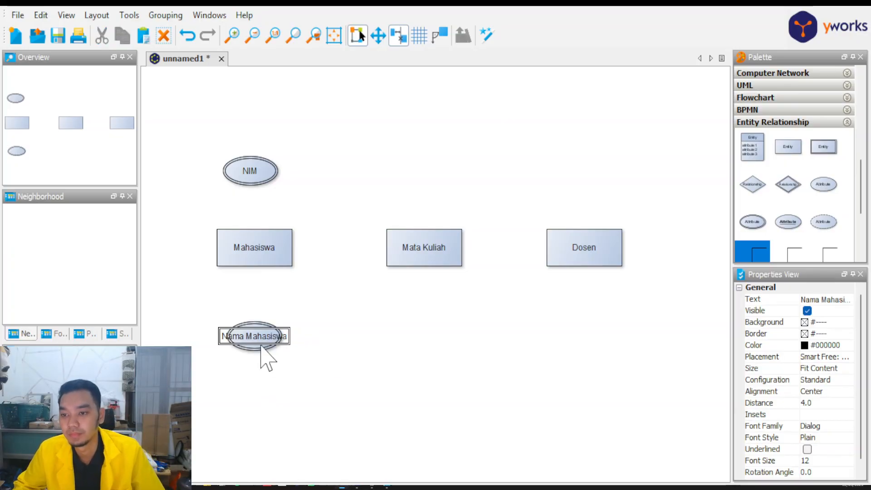
- Enlarge the Nama Mahasiswa ellipse so that its label fits inside the outline
click(271, 349)
mouse_move(285, 354)
mouse_down()
mouse_move(316, 369)
mouse_move(272, 350)
mouse_up()
click(356, 350)
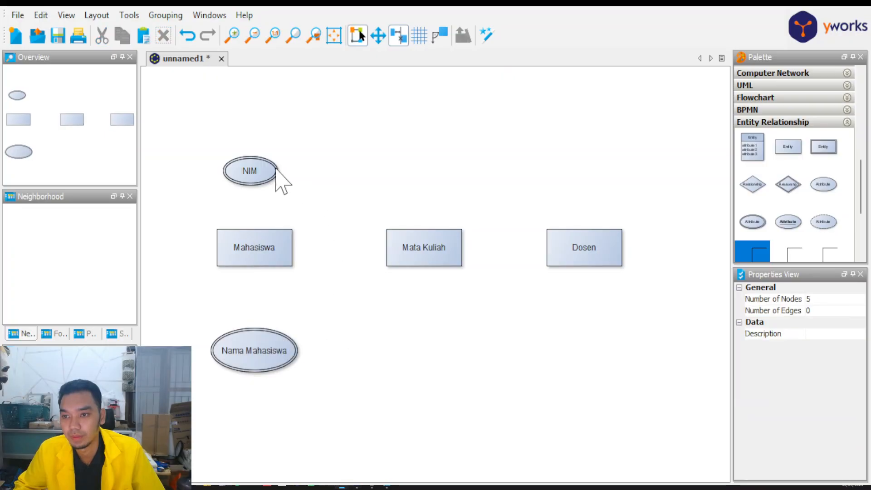
- Duplicate the NIM attribute and place the copy above the Mata Kuliah entity
click(259, 171)
click(410, 179)
click(260, 180)
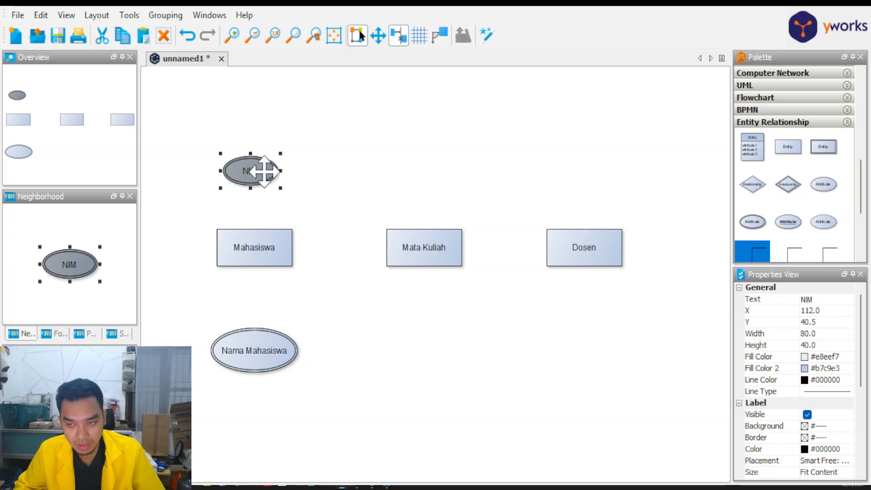
key(ctrl+v)
drag(263, 190, 424, 170)
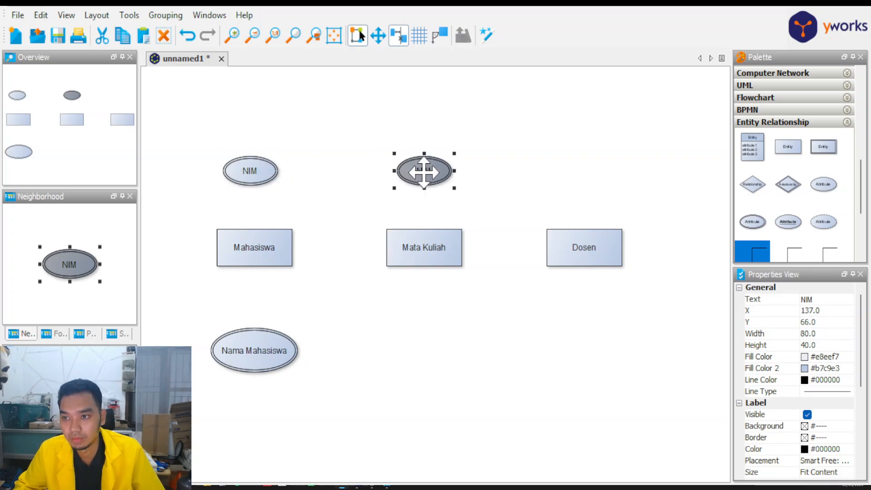
- Label the copy above Mata Kuliah as Kode Mata Kuliah and enlarge its ellipse so that the label fits inside
double_click(425, 171)
text(Kode Mata Kuliah)
key(Return)
click(447, 208)
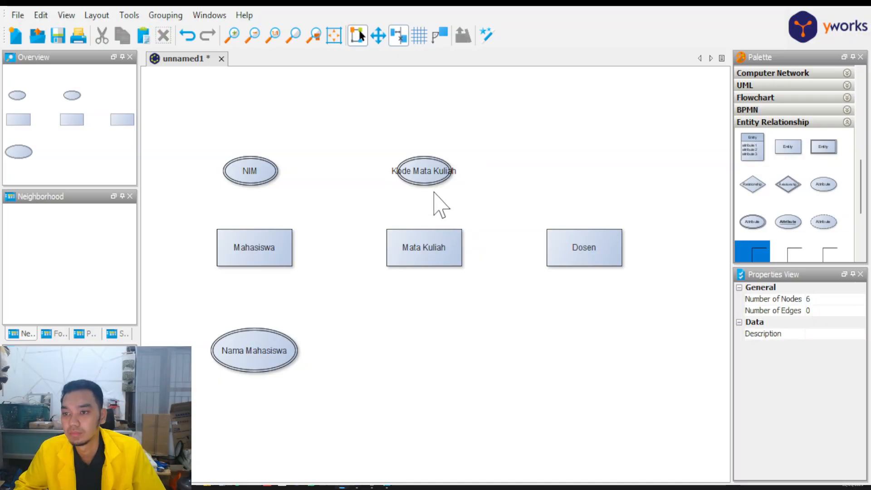
click(439, 176)
drag(454, 188, 490, 200)
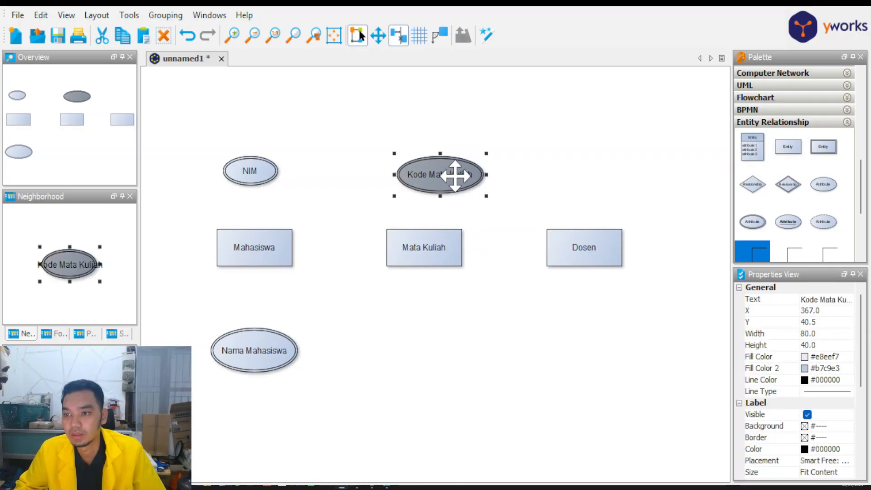
- Centre Kode Mata Kuliah above its entity, duplicate it below the Mata Kuliah entity and label the copy Nama Mata Kuliah
drag(441, 176, 424, 351)
click(416, 351)
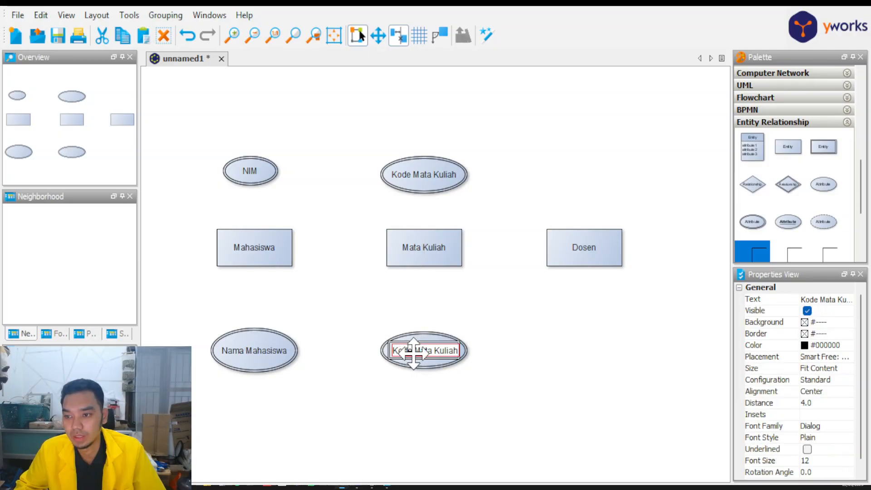
key(BackSpace)
key(BackSpace)
key(BackSpace)
key(BackSpace)
key(BackSpace)
text(Nama)
click(434, 375)
click(434, 360)
click(329, 397)
click(283, 366)
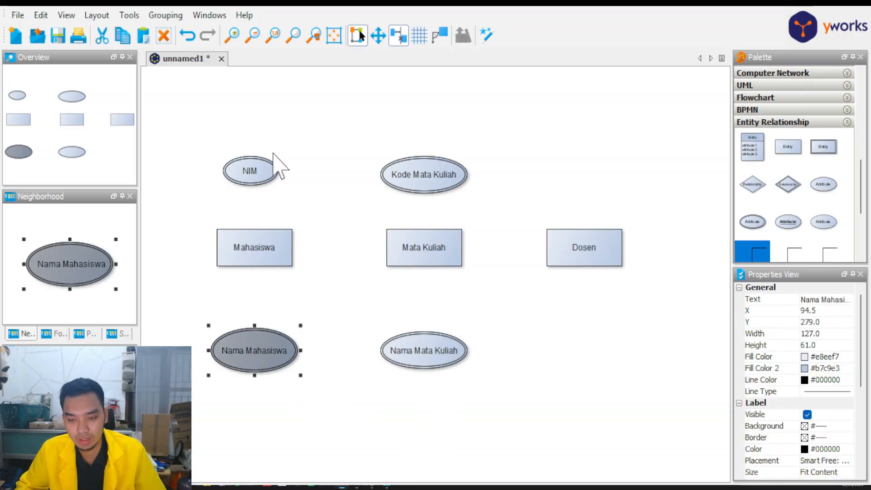
- Duplicate the NIM attribute and place the copy centred above the Dosen entity
click(257, 167)
key(ctrl+c)
key(ctrl+v)
drag(263, 181, 578, 178)
drag(580, 175, 577, 174)
click(584, 173)
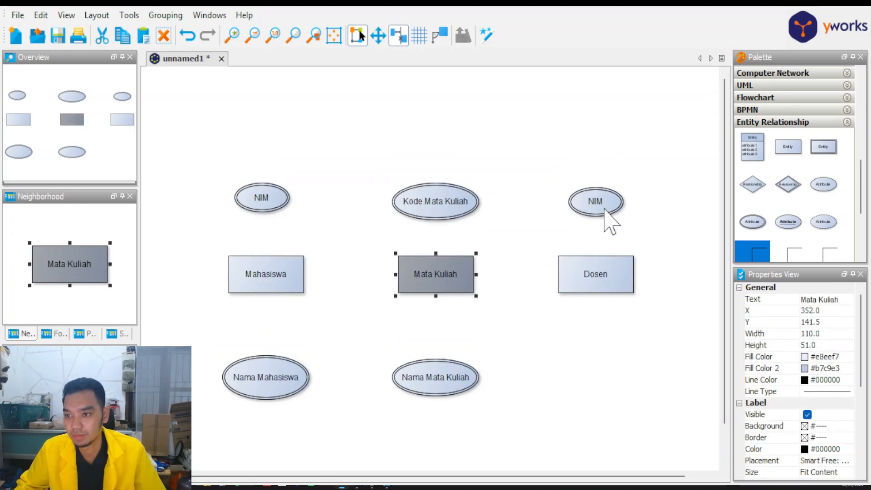
key(ctrl+z)
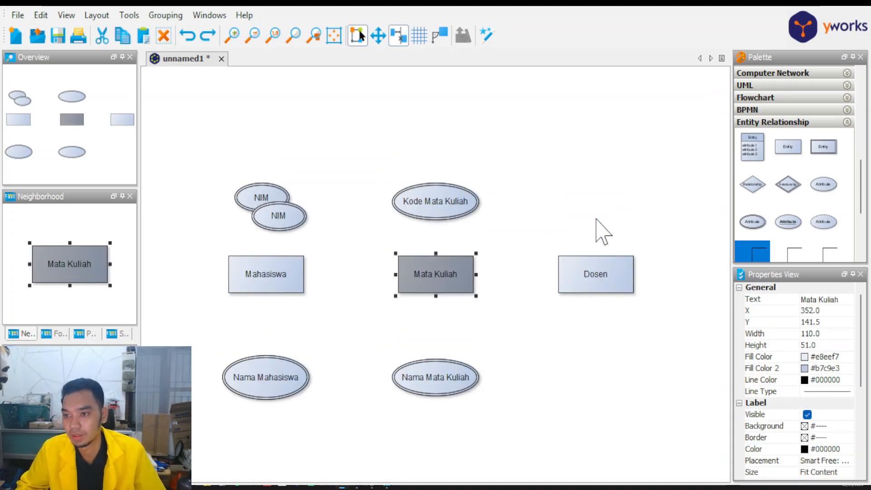
key(ctrl+y)
- Relabel the attribute above the Dosen entity as NID and select the Nama Mahasiswa attribute
click(603, 206)
click(604, 203)
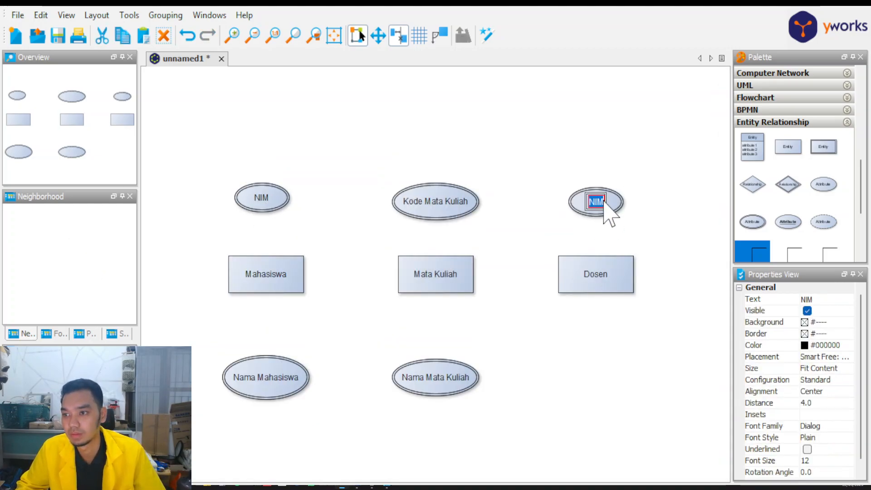
key(BackSpace)
text(D)
click(603, 364)
click(276, 385)
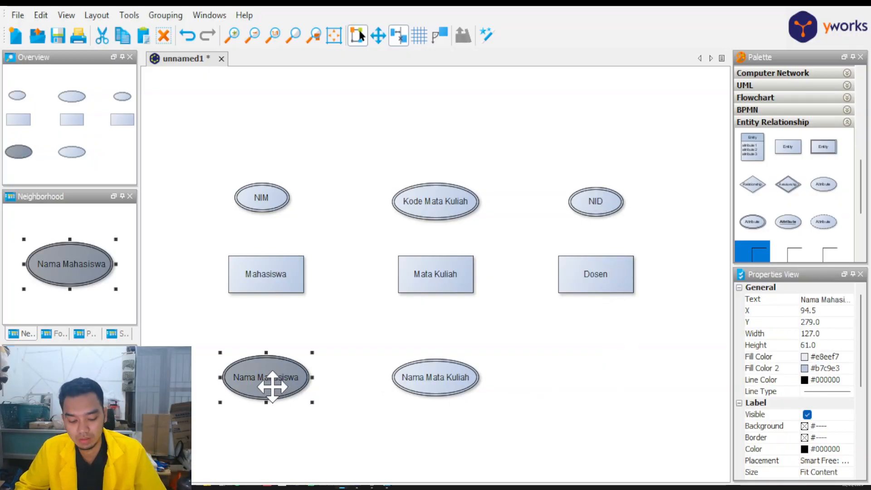
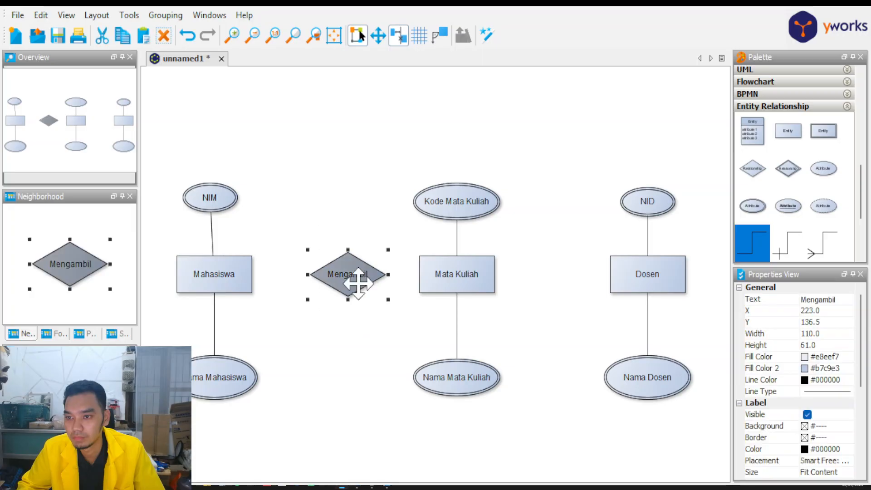
- Centre a copy of the Mengambil relationship between Mata Kuliah and Dosen, moving Dosen and its attributes outward to make room
click(346, 291)
click(340, 286)
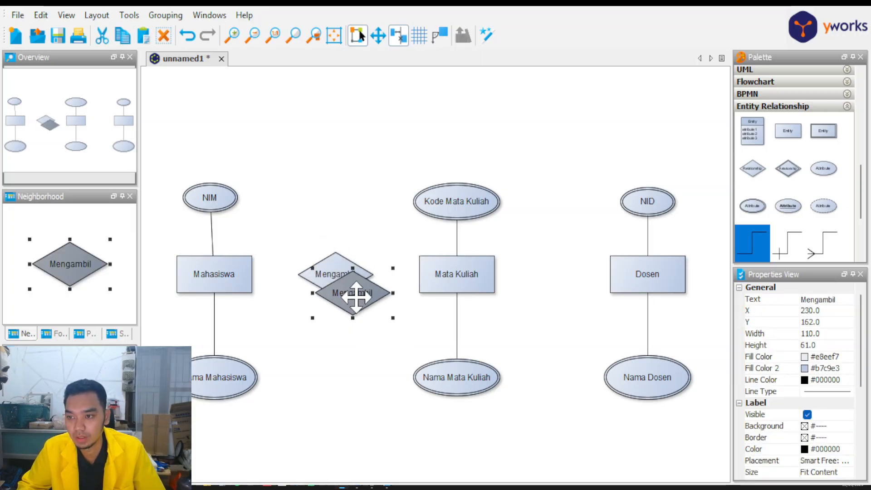
drag(607, 161, 693, 403)
drag(658, 369, 680, 371)
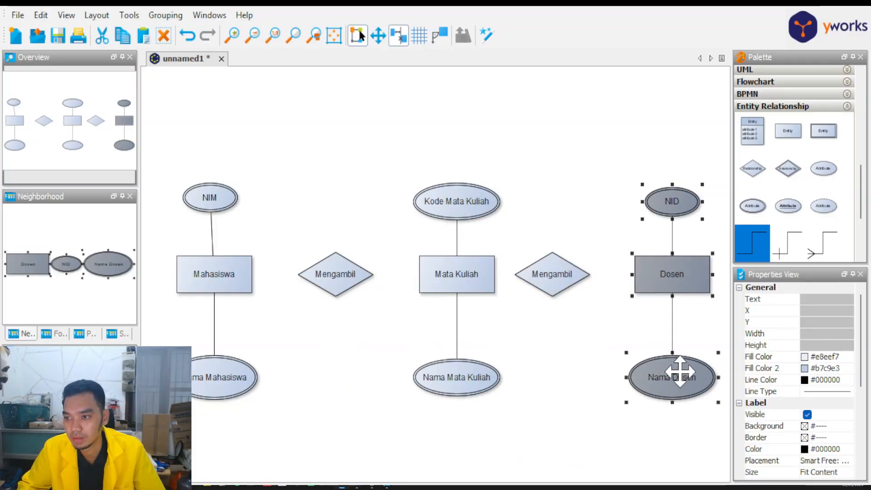
click(559, 287)
drag(554, 286, 574, 282)
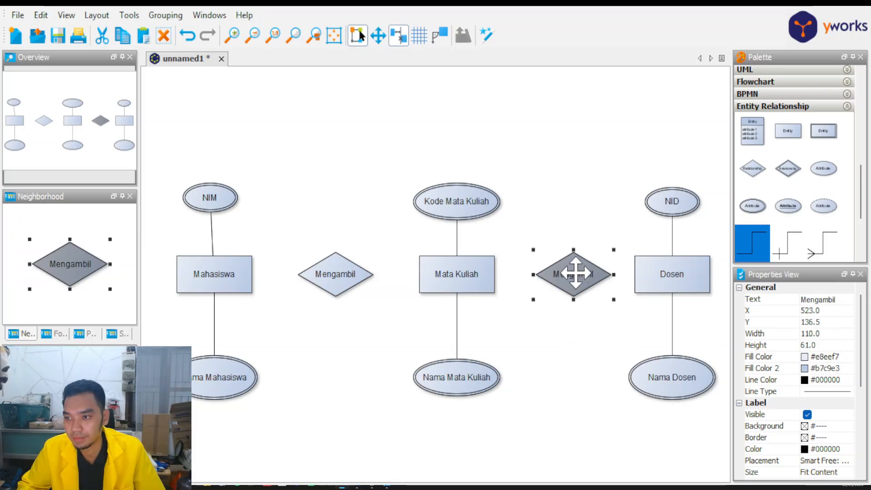
- Label the relationship diamond between Mata Kuliah and Dosen as Mengajar
double_click(575, 281)
text(Mengajar)
key(Return)
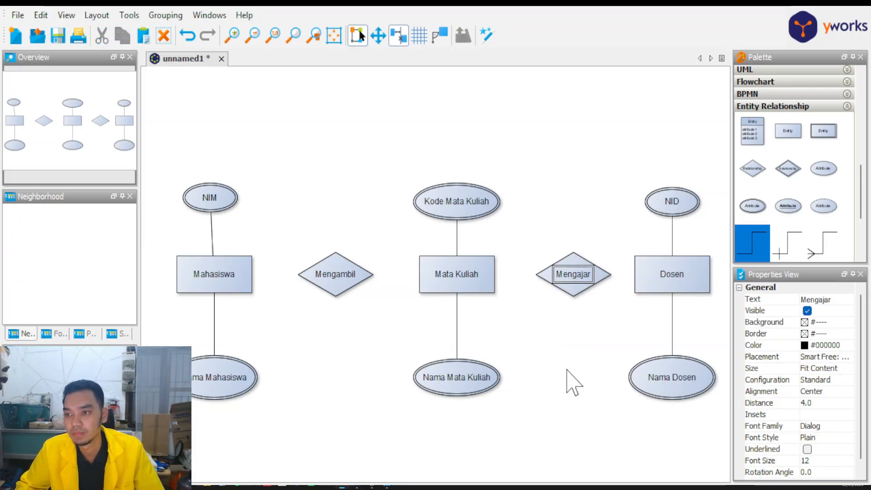
click(502, 454)
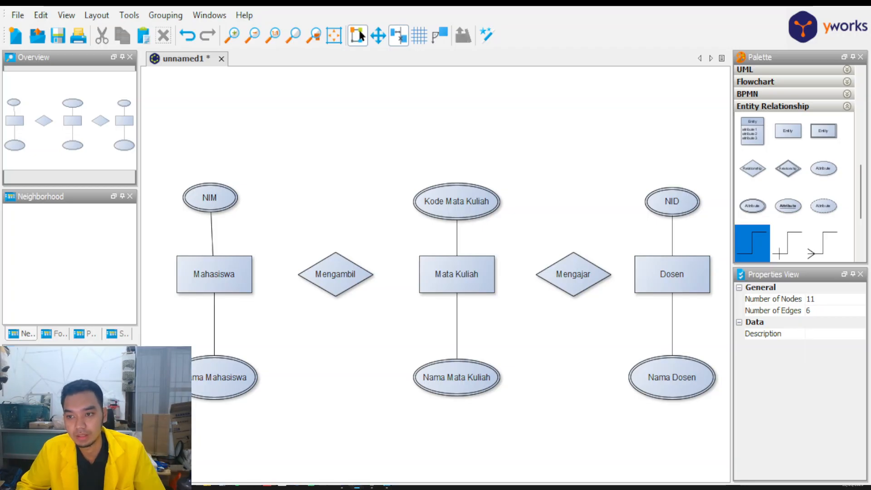
- Connect Mengambil to Mahasiswa with a crow's-foot-and-bar line and to Mata Kuliah with a plain crow's-foot line
scroll(794, 163, down, 3)
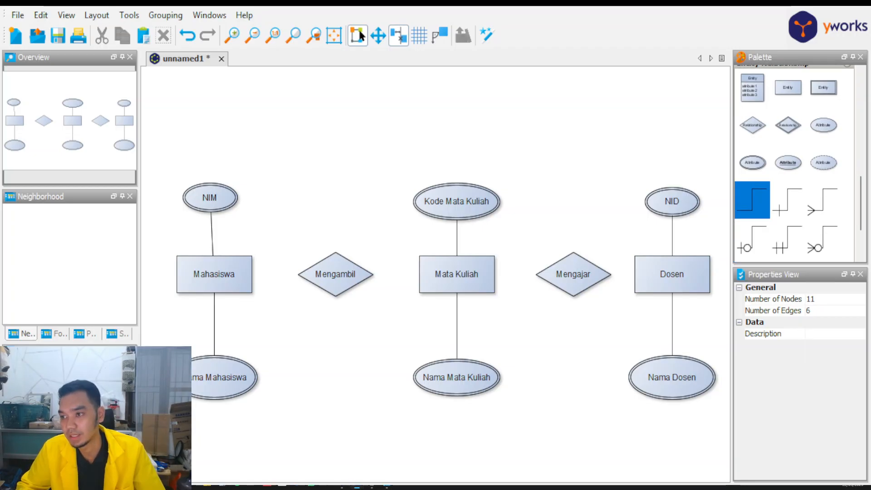
scroll(746, 240, down, 1)
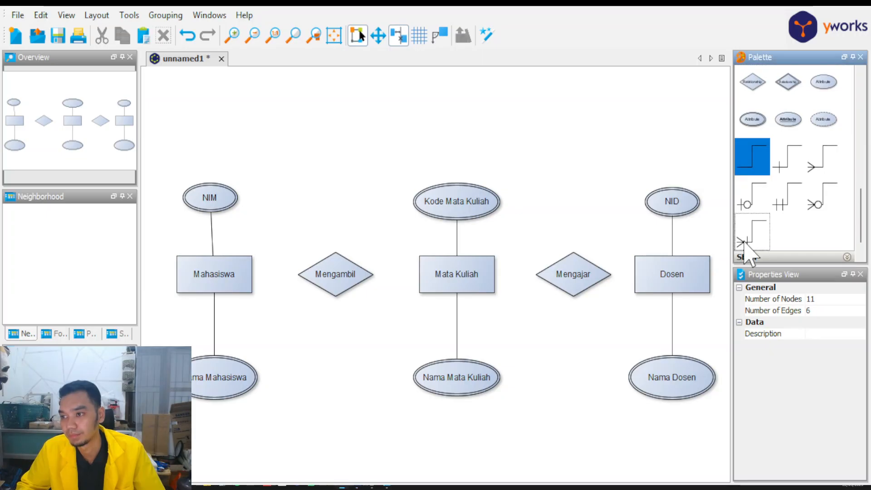
scroll(748, 231, down, 1)
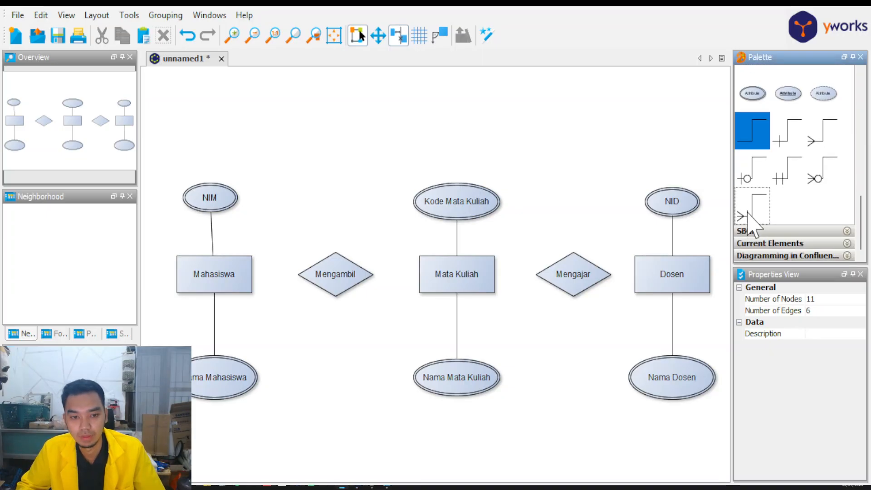
mouse_move(747, 216)
mouse_down()
mouse_move(412, 272)
mouse_move(255, 262)
mouse_move(249, 278)
mouse_move(301, 275)
mouse_move(315, 287)
mouse_up()
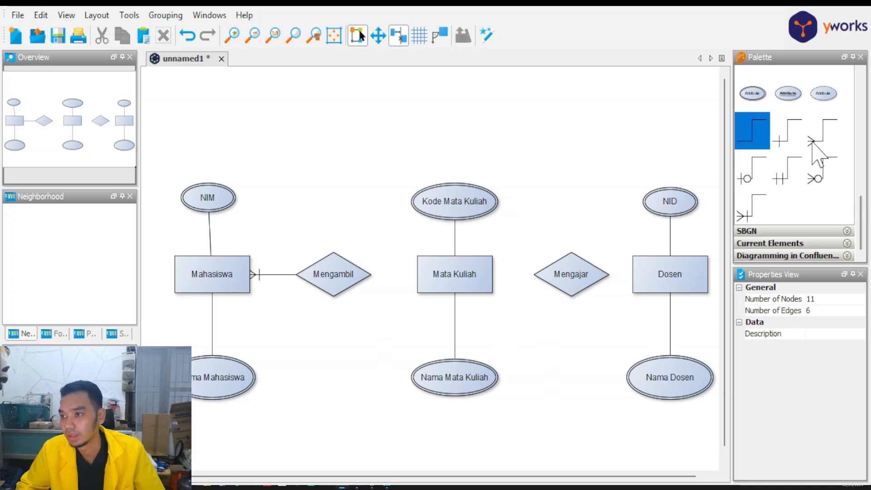
click(440, 287)
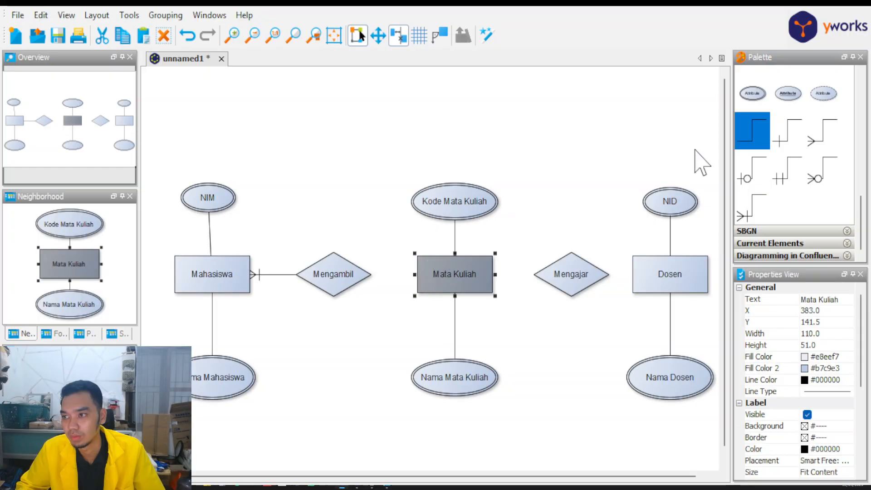
drag(460, 286, 371, 274)
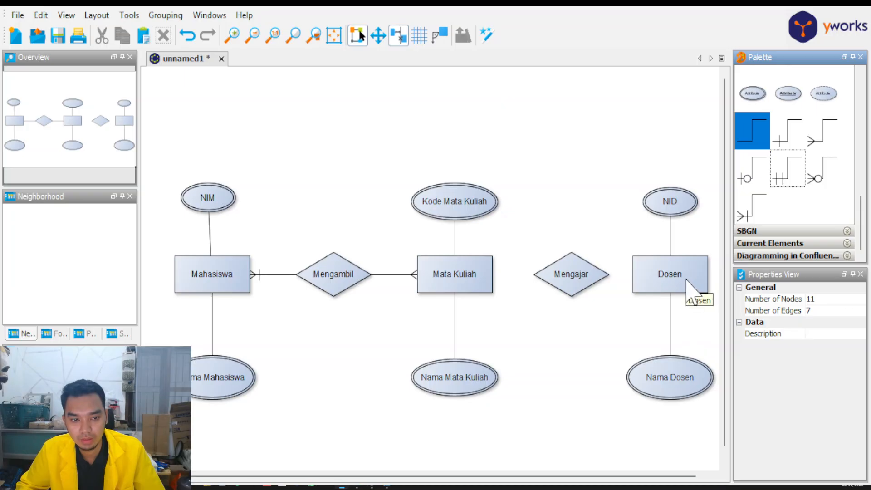
- Connect Mengajar to Dosen with a double-bar line and to Mata Kuliah with a crow's-foot-and-bar line
click(658, 274)
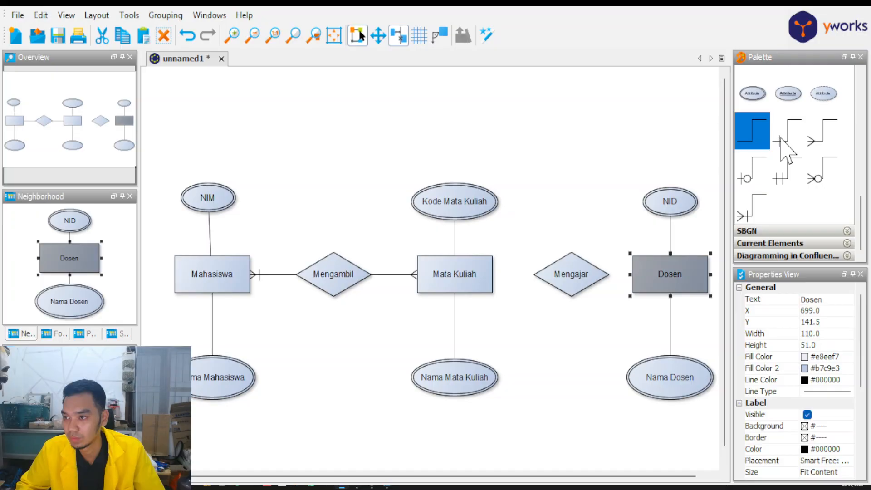
drag(787, 179, 593, 277)
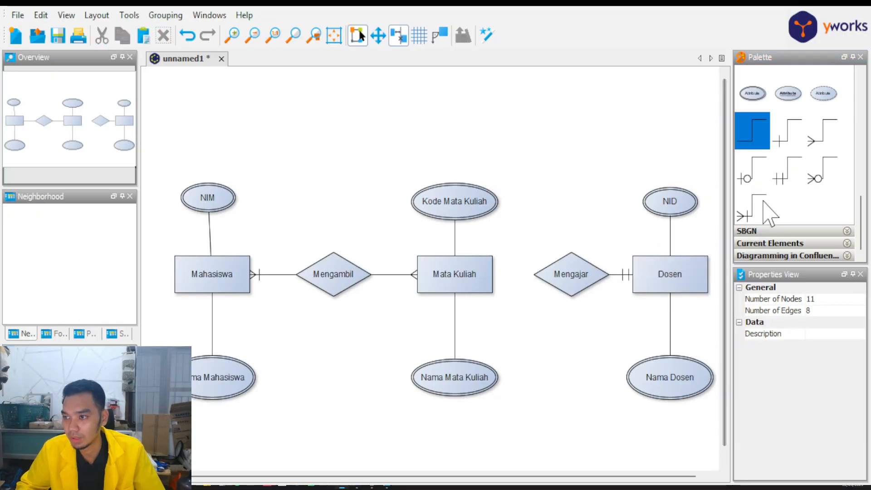
click(484, 289)
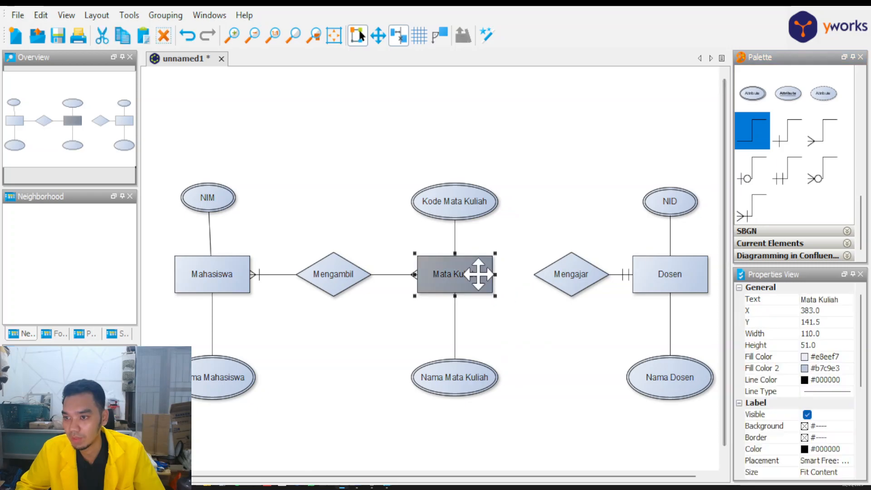
drag(746, 212, 554, 291)
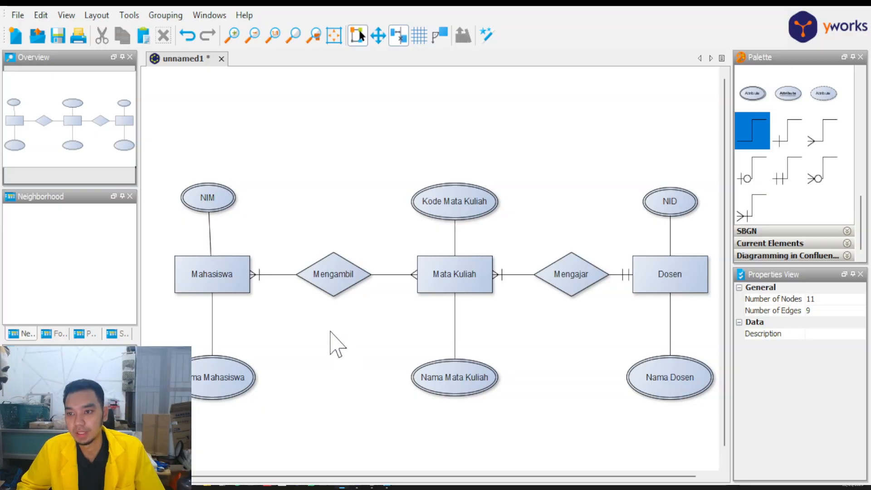
drag(186, 148, 719, 408)
click(334, 165)
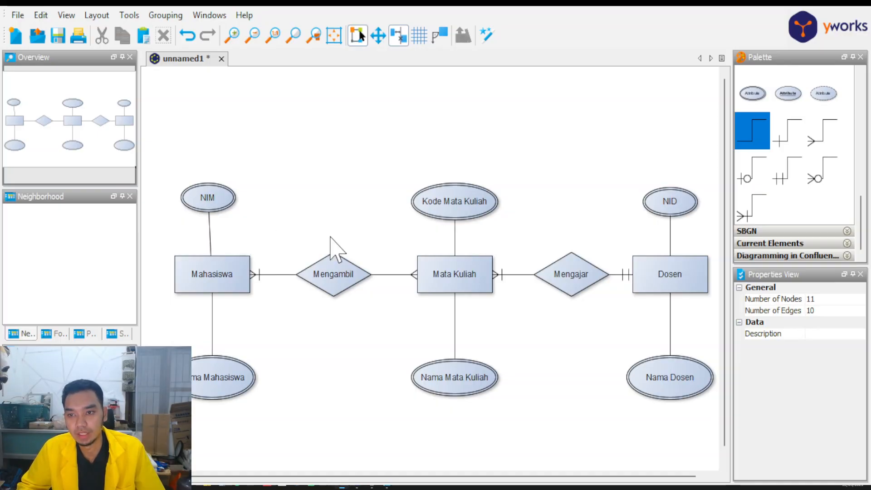
- Underline the labels of the key attributes NIM, Kode Mata Kuliah and NID
click(210, 205)
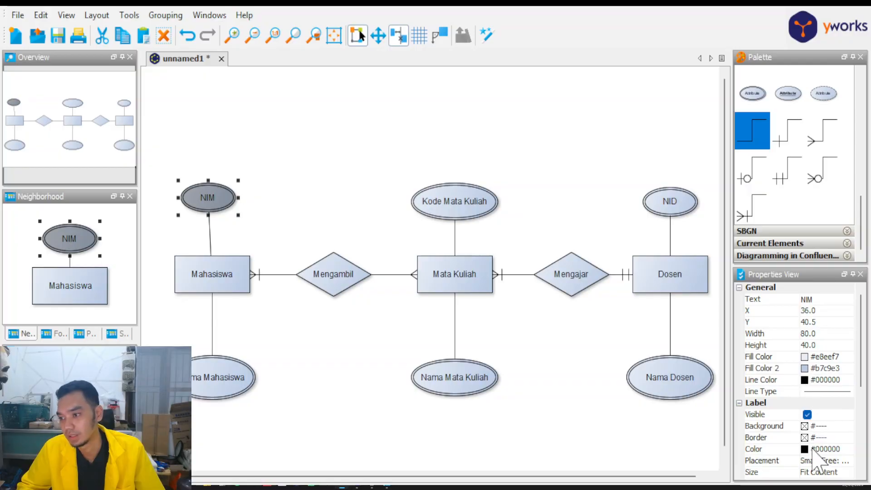
scroll(814, 449, down, 3)
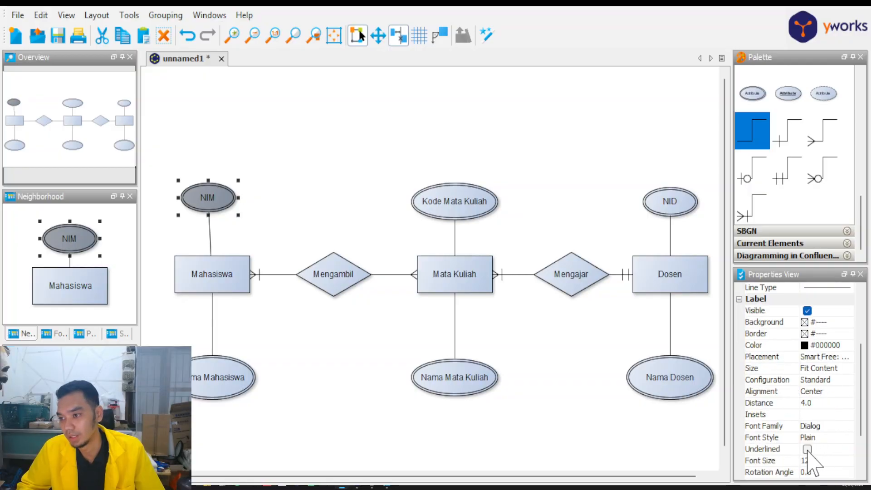
click(807, 449)
click(349, 240)
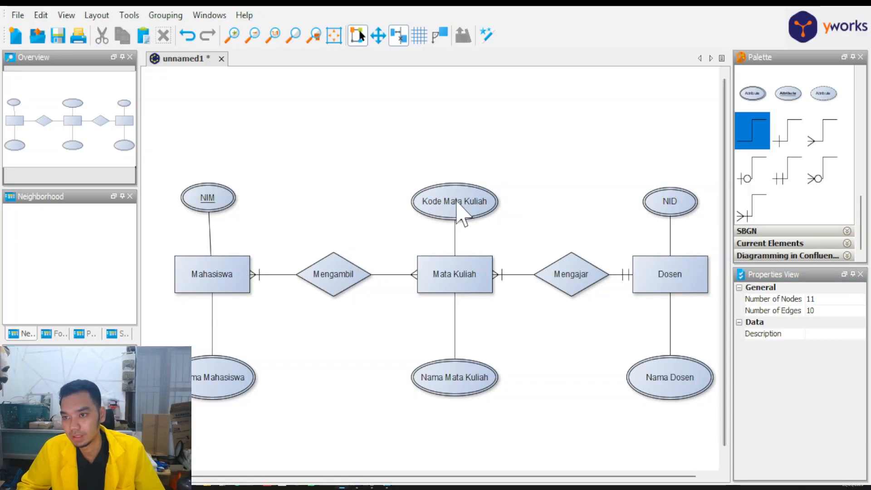
click(455, 204)
scroll(816, 447, down, 3)
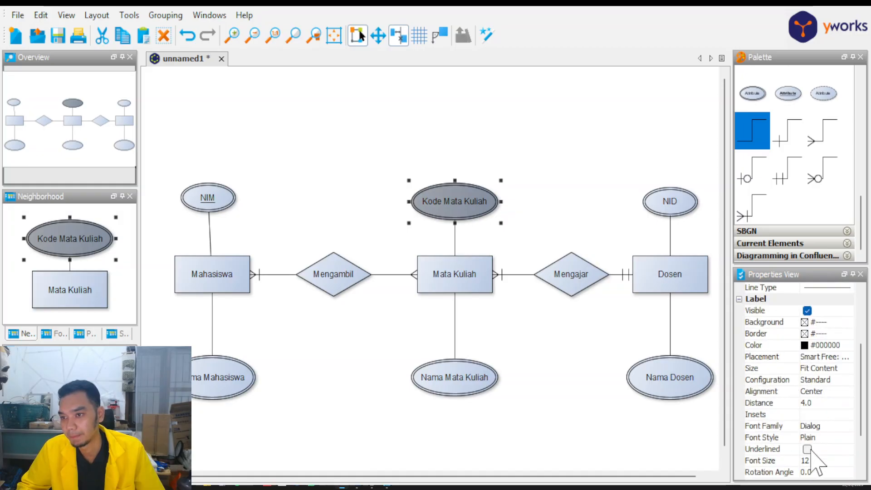
click(807, 449)
click(670, 204)
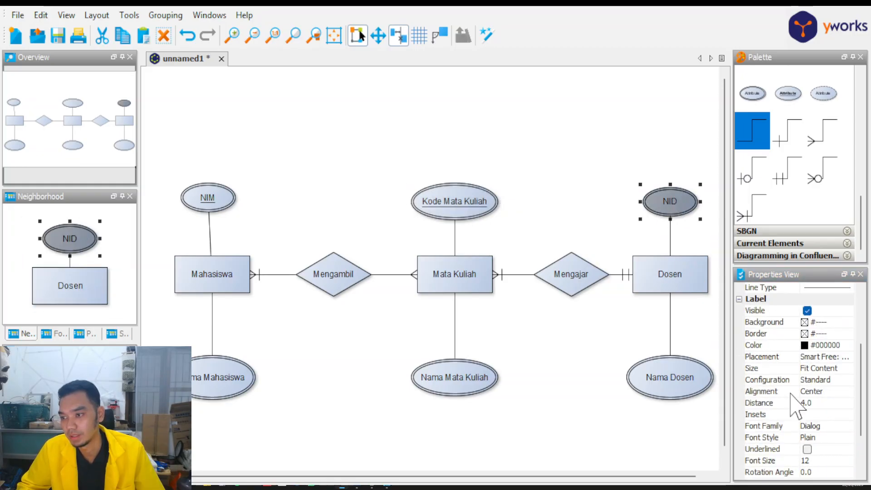
click(807, 449)
click(350, 194)
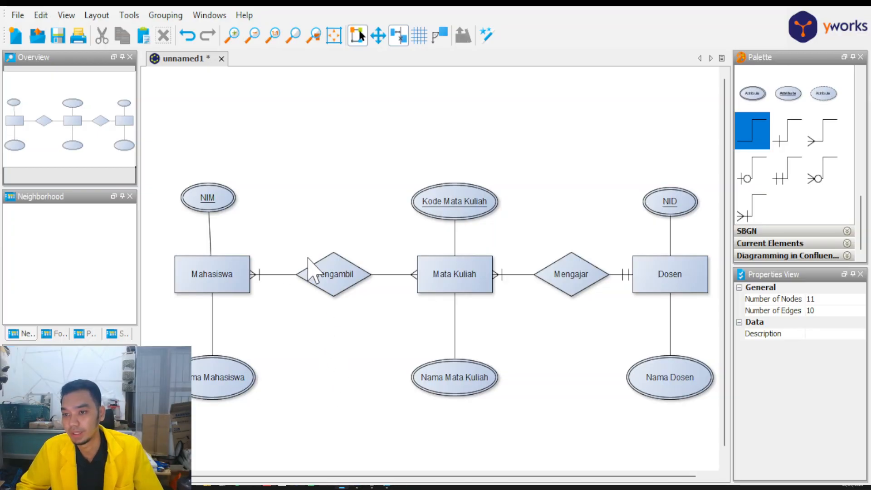
- Delete the plain crow's-foot line between Mengambil and Mata Kuliah
scroll(439, 313, down, 2)
scroll(399, 306, up, 2)
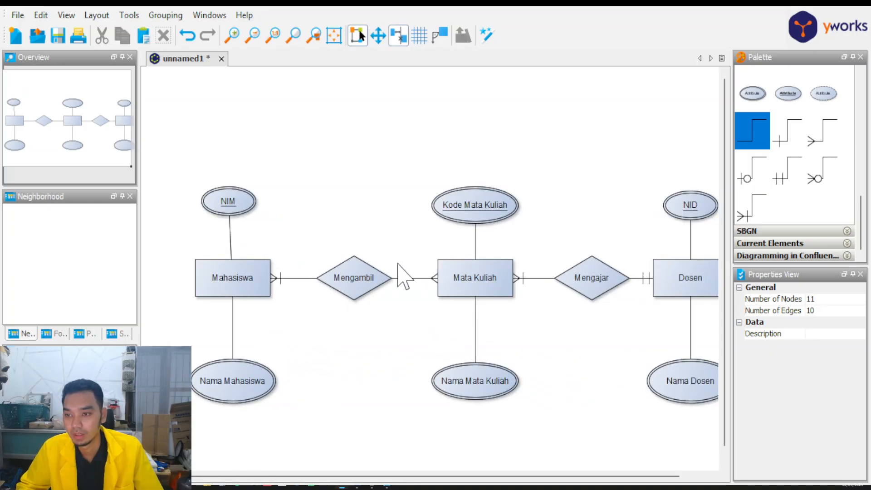
click(407, 278)
key(Delete)
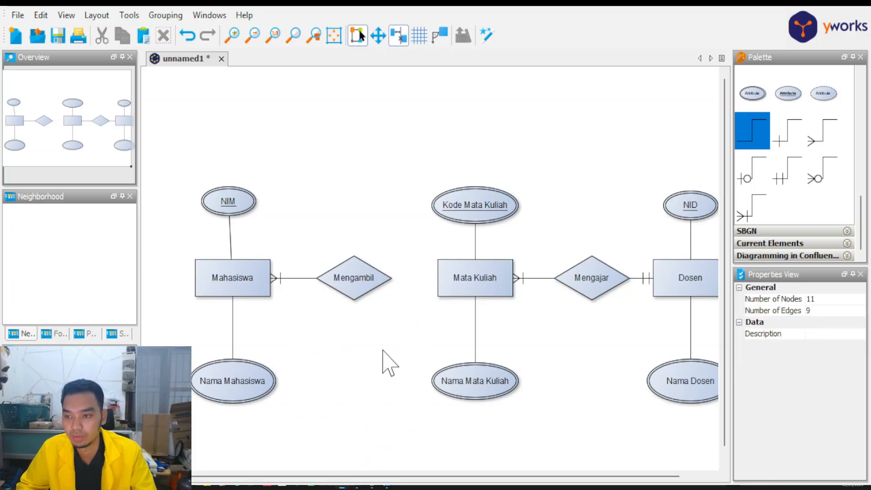
- Move the Mata Kuliah, Mengajar and Dosen shapes with their attributes to the right, widening the gap after Mengambil
scroll(514, 249, down, 2)
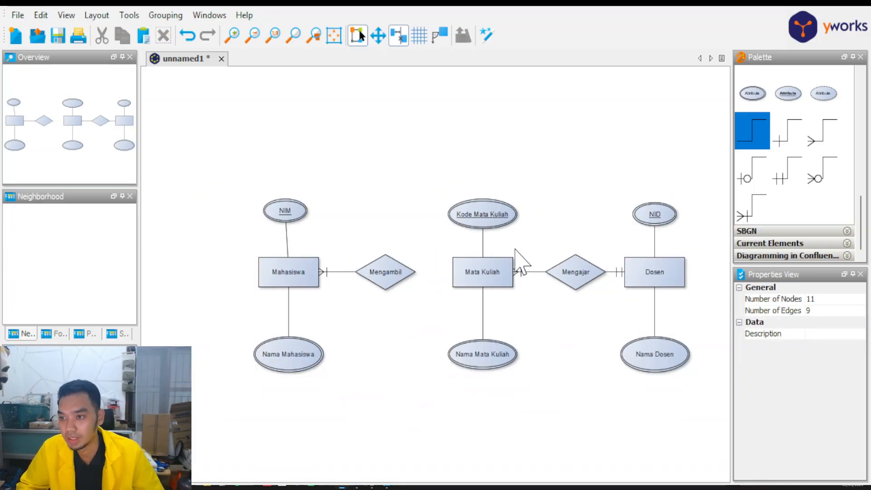
drag(474, 193, 507, 340)
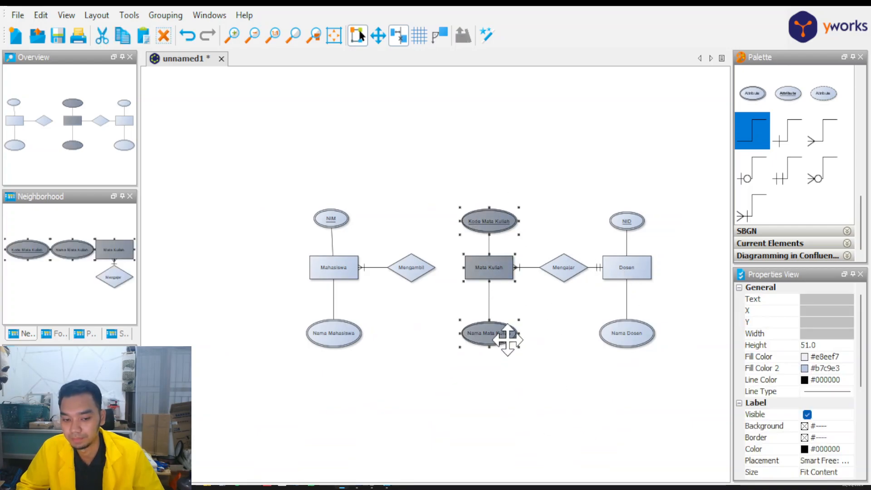
click(570, 362)
drag(480, 194, 686, 332)
drag(552, 336, 551, 339)
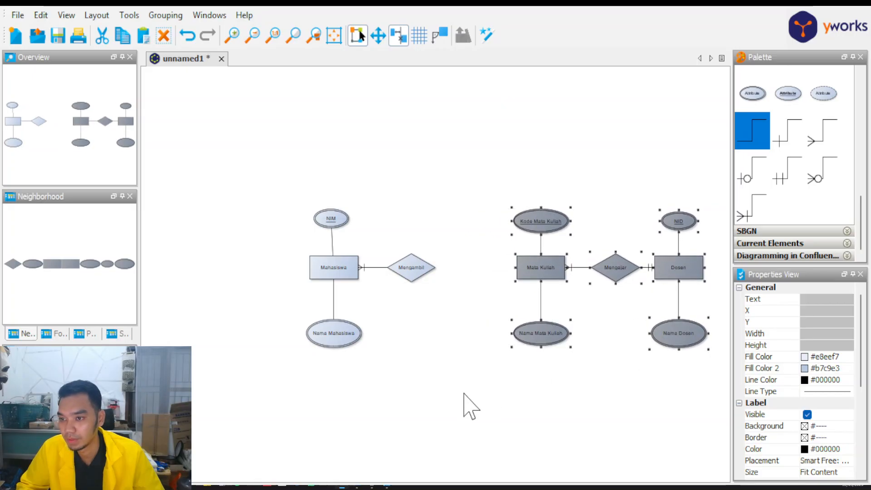
scroll(471, 406, up, 1)
drag(471, 476, 536, 473)
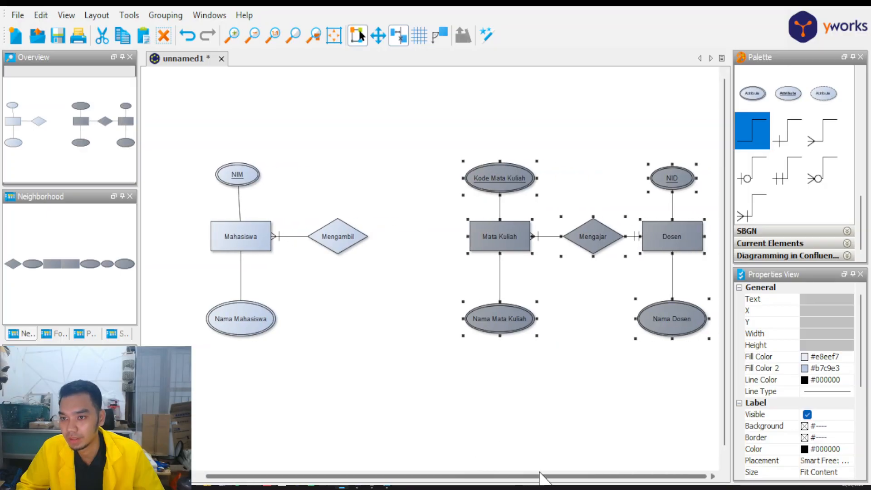
click(387, 374)
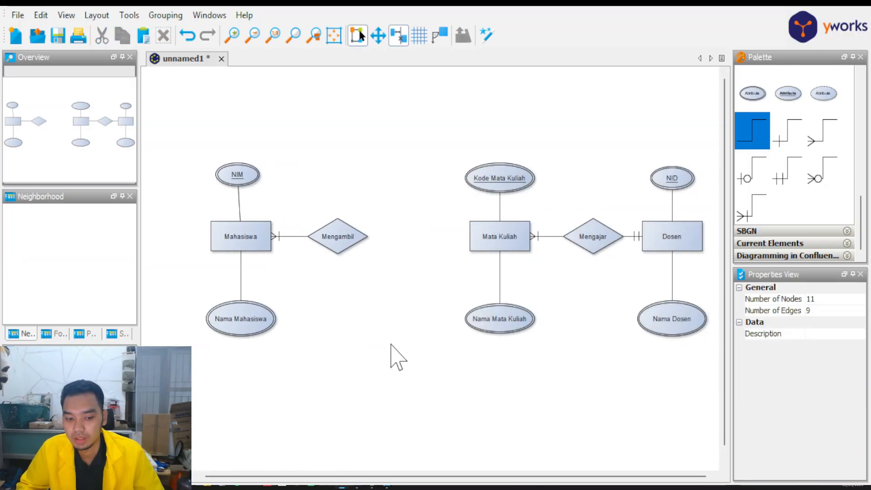
- Duplicate the Mahasiswa entity into the space below Mengambil and rename the copy Registrasi Mata Kuliah
scroll(787, 144, up, 3)
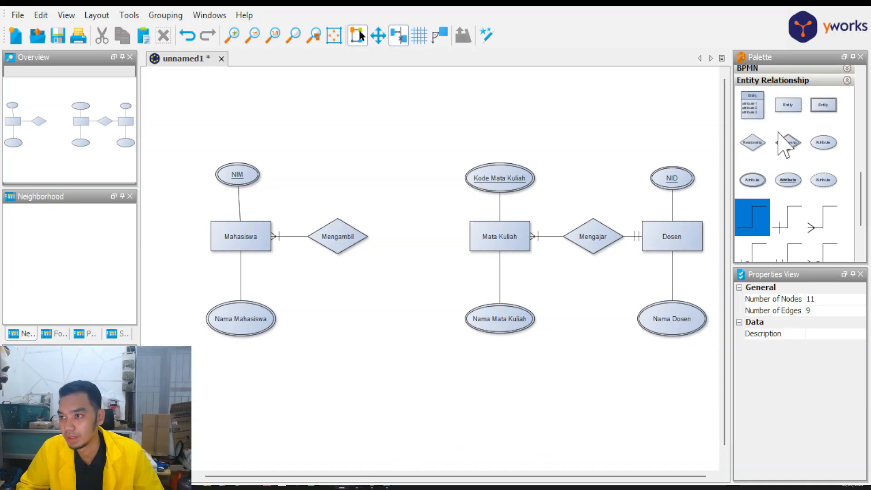
click(253, 245)
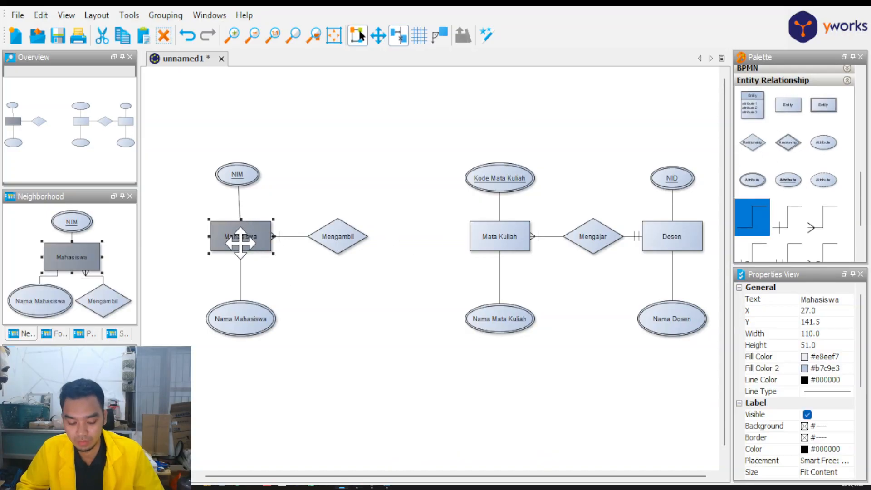
drag(241, 243, 390, 323)
double_click(391, 330)
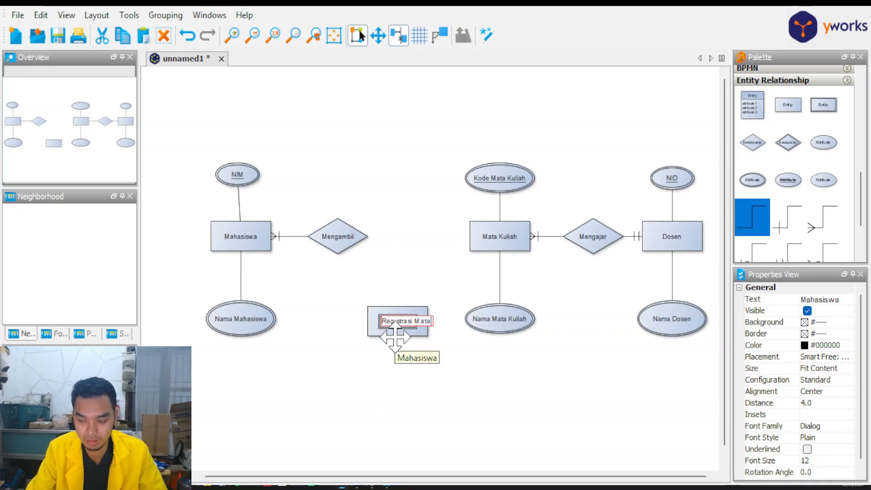
text(Registrasi Mata Kuliah)
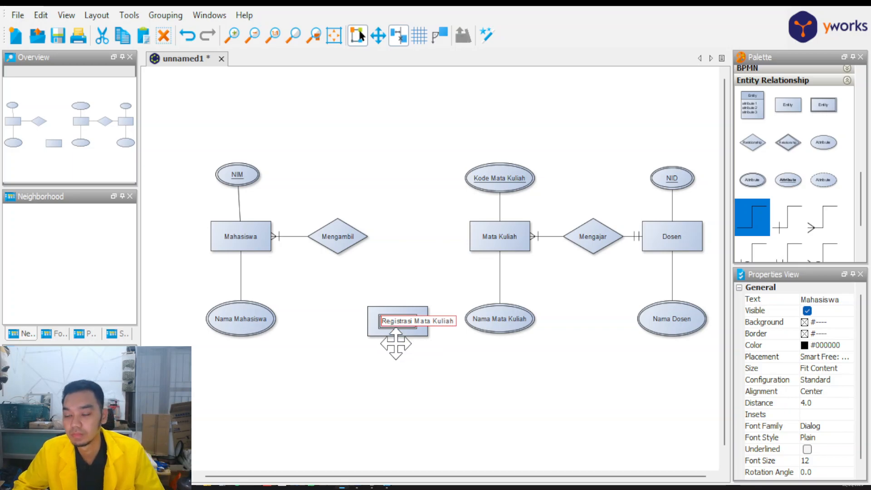
key(Return)
- Enlarge the Registrasi Mata Kuliah entity so its label fits inside the box
click(375, 335)
drag(365, 339, 348, 346)
click(375, 359)
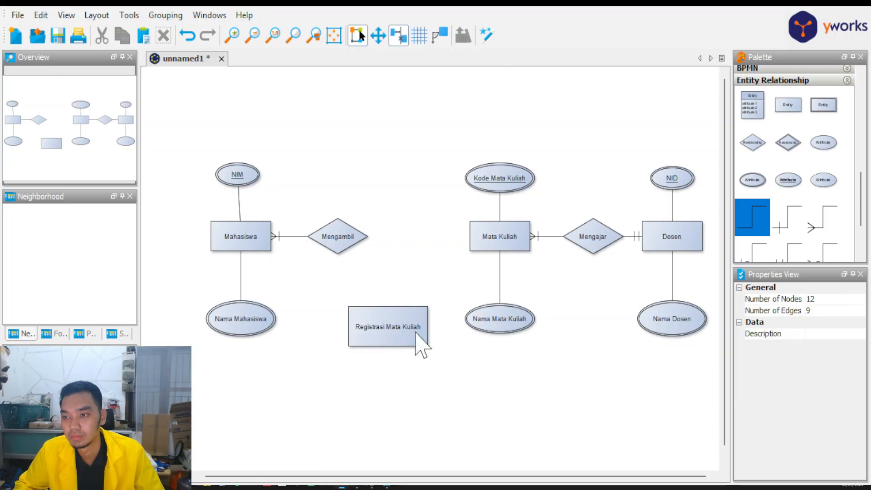
- Shift the Mata Kuliah, Mengajar and Dosen group farther right and nudge Registrasi Mata Kuliah within the gap
drag(470, 124, 713, 325)
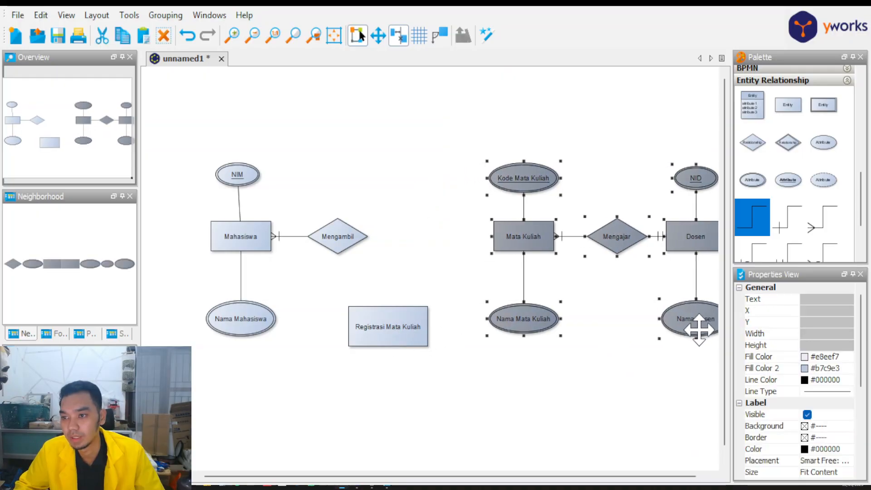
click(408, 389)
mouse_move(401, 332)
mouse_down()
mouse_move(428, 327)
mouse_move(420, 337)
mouse_move(408, 331)
mouse_up()
scroll(548, 421, down, 1)
drag(498, 184, 686, 334)
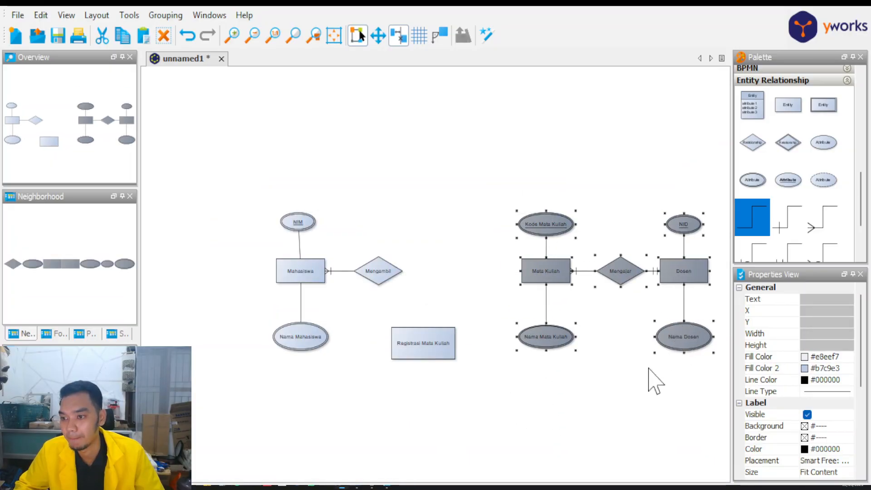
click(532, 480)
scroll(485, 394, up, 1)
drag(462, 476, 518, 455)
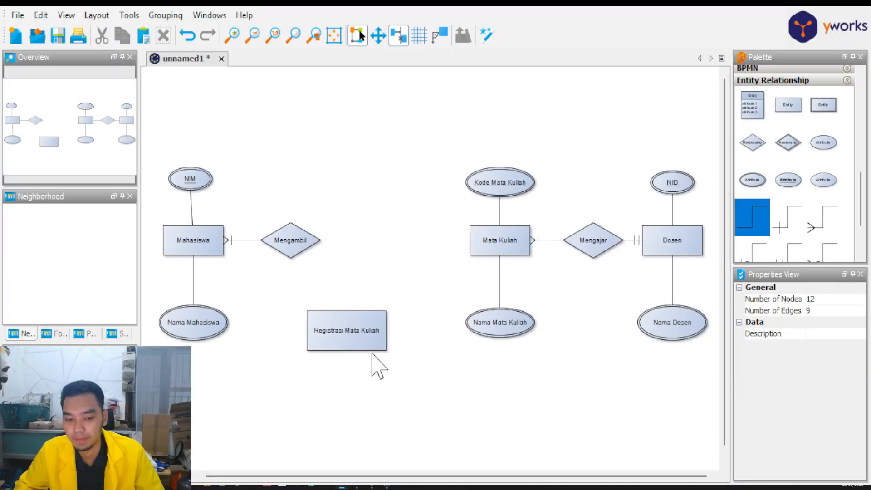
- Reduce the height of the Registrasi Mata Kuliah entity slightly and center it between Mahasiswa and Mata Kuliah
drag(294, 282, 394, 358)
mouse_move(344, 334)
mouse_down()
mouse_move(374, 334)
mouse_move(350, 336)
mouse_up()
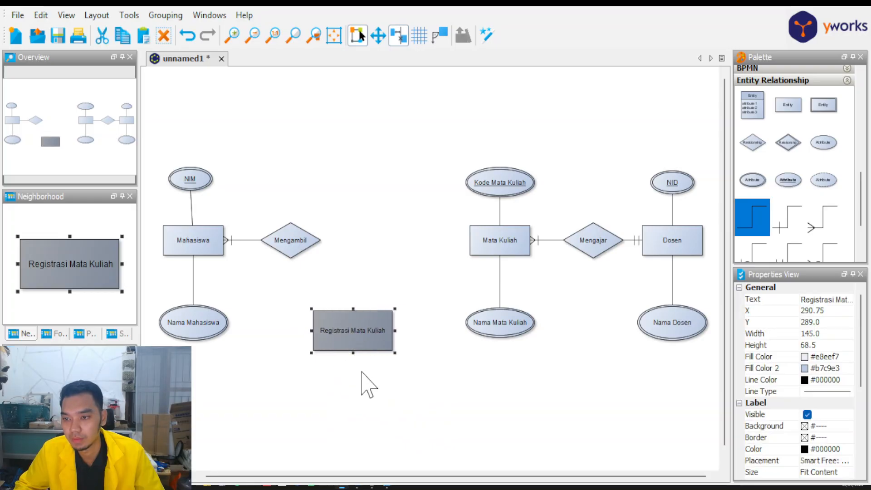
click(395, 355)
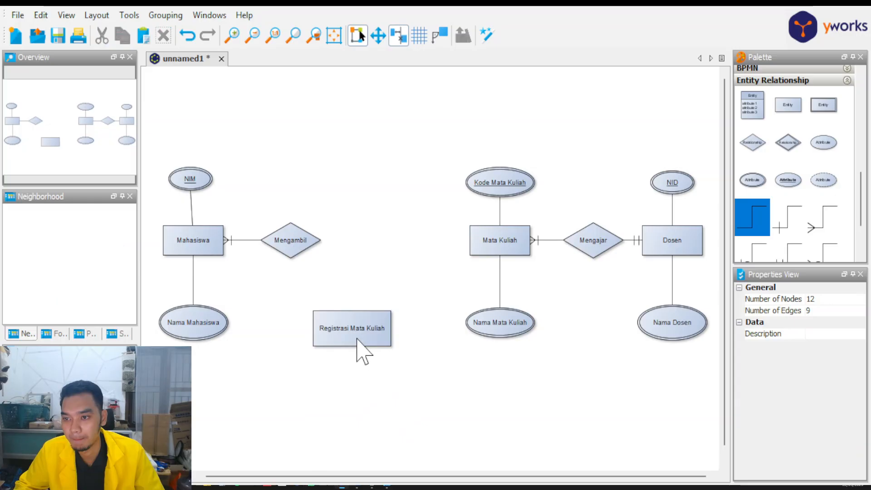
drag(358, 330, 366, 330)
click(447, 352)
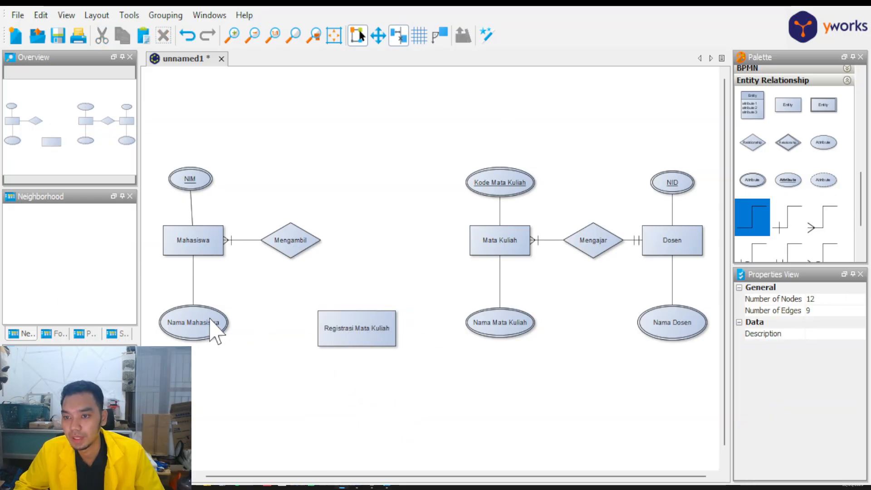
- Duplicate the underlined NIM attribute of Mahasiswa
click(190, 179)
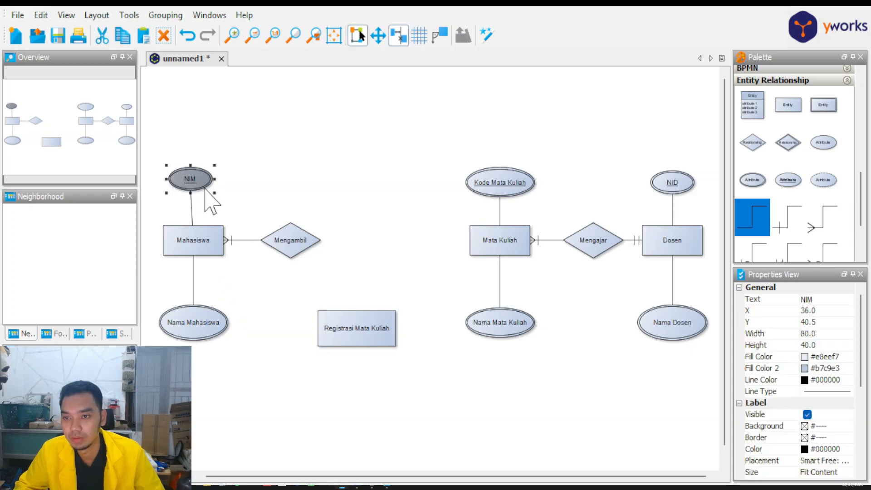
key(ctrl+c)
key(ctrl+v)
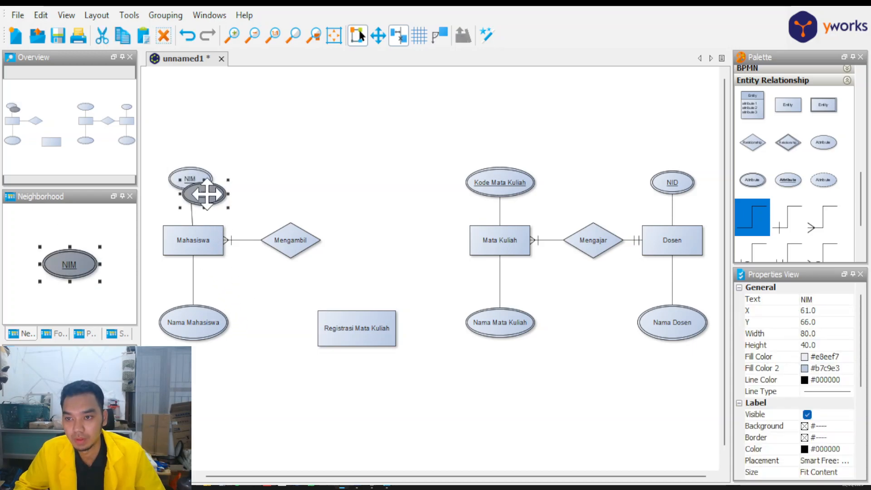